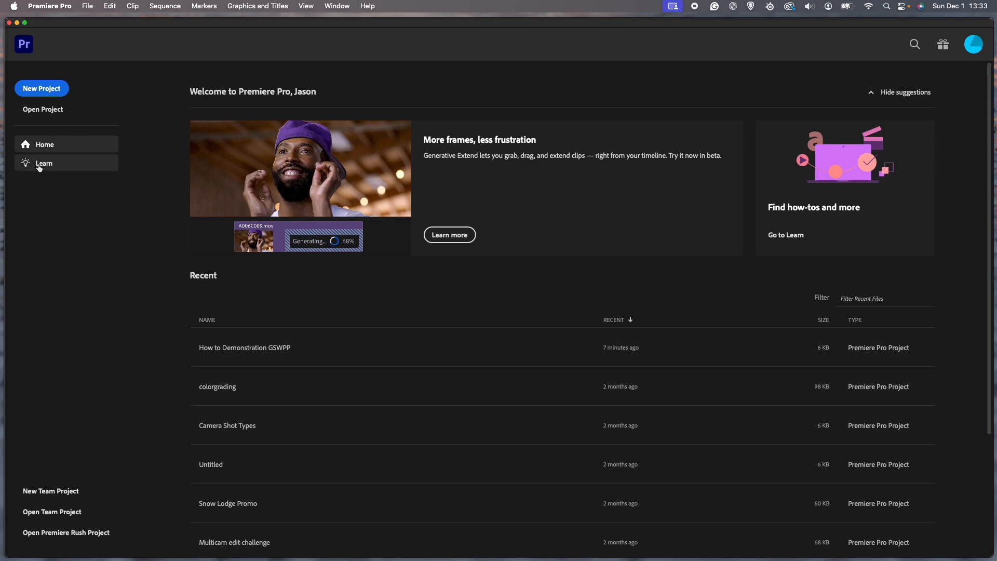
- Browse the hands-on and web tutorials offered in the Learn section
click(44, 164)
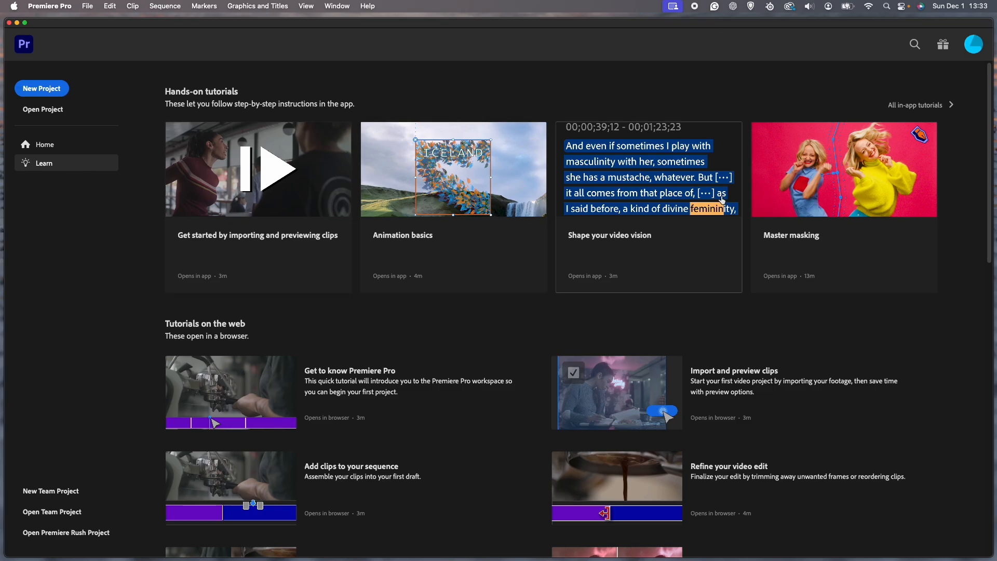
scroll(798, 195, down, 10)
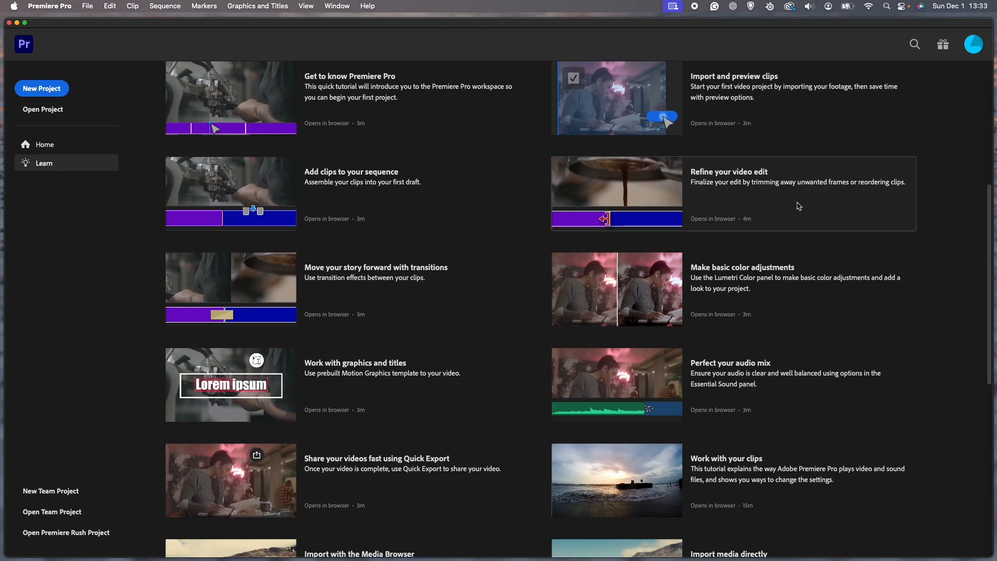
scroll(770, 244, down, 12)
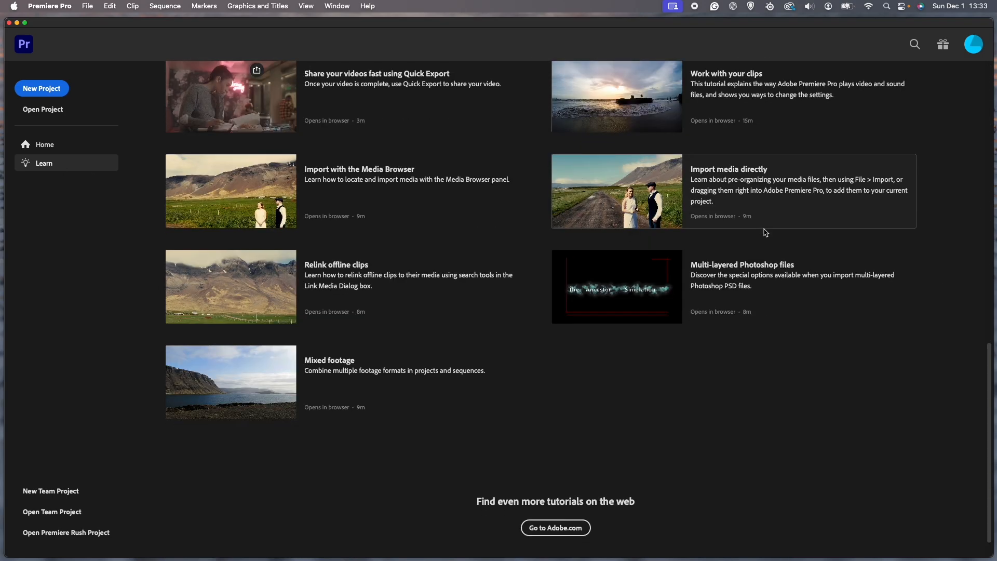
scroll(641, 348, up, 8)
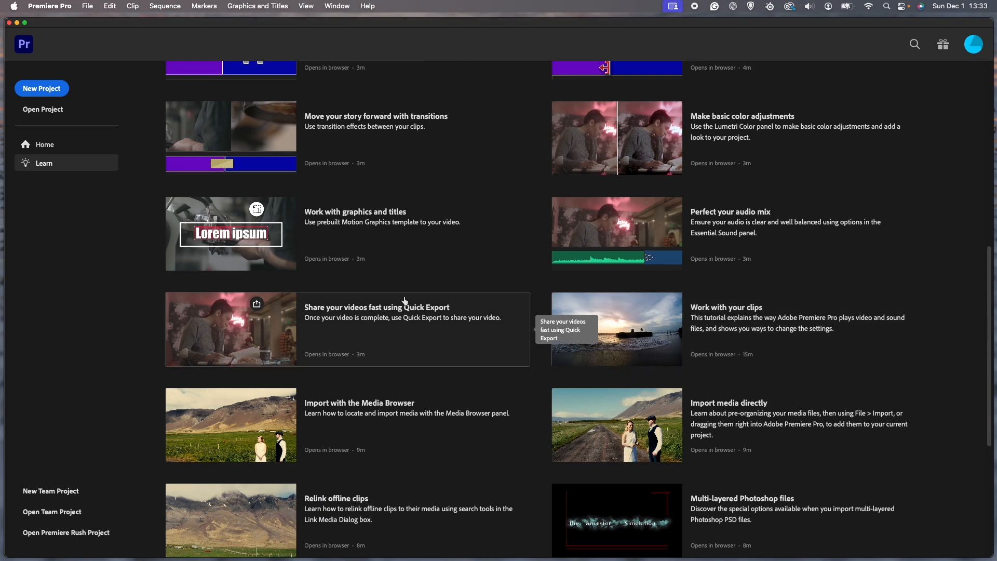
scroll(436, 296, up, 13)
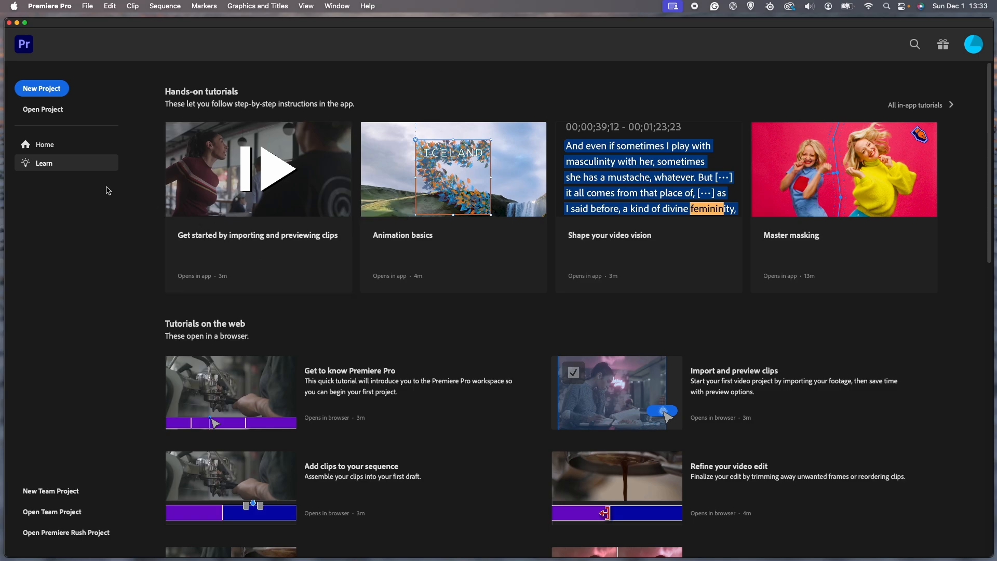
- Create a new project named "How to GSWAPP" in the How to folder with import mode skipped
click(51, 94)
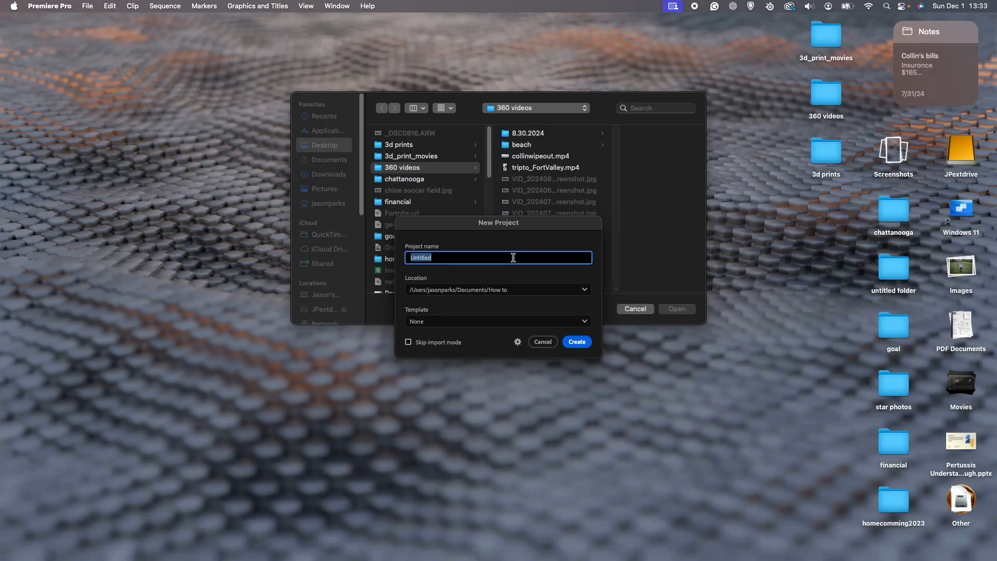
text(How to GSWAPP)
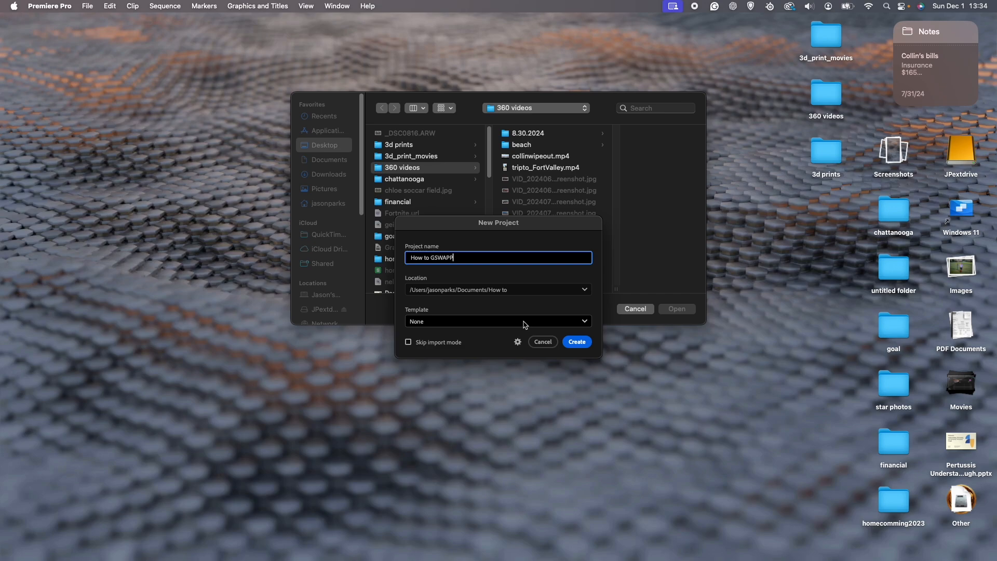
click(414, 344)
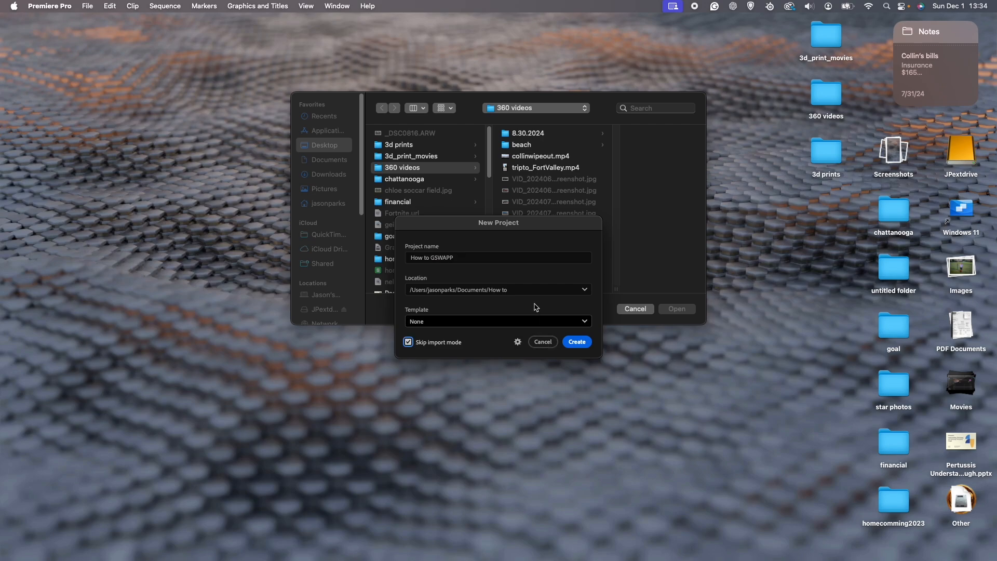
click(583, 344)
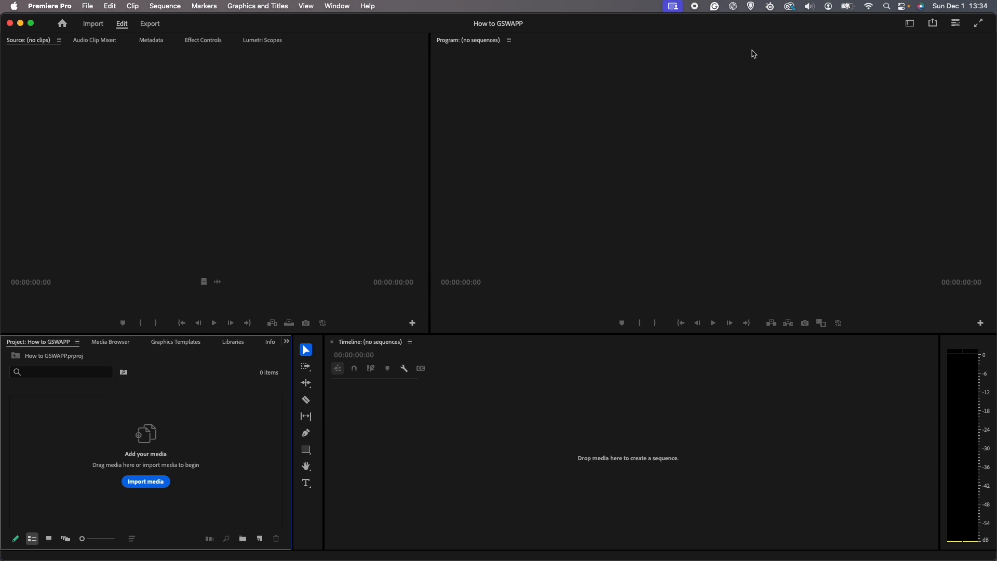
- Switch to the Learning workspace to see its tutorials and return to the Editing workspace
click(910, 24)
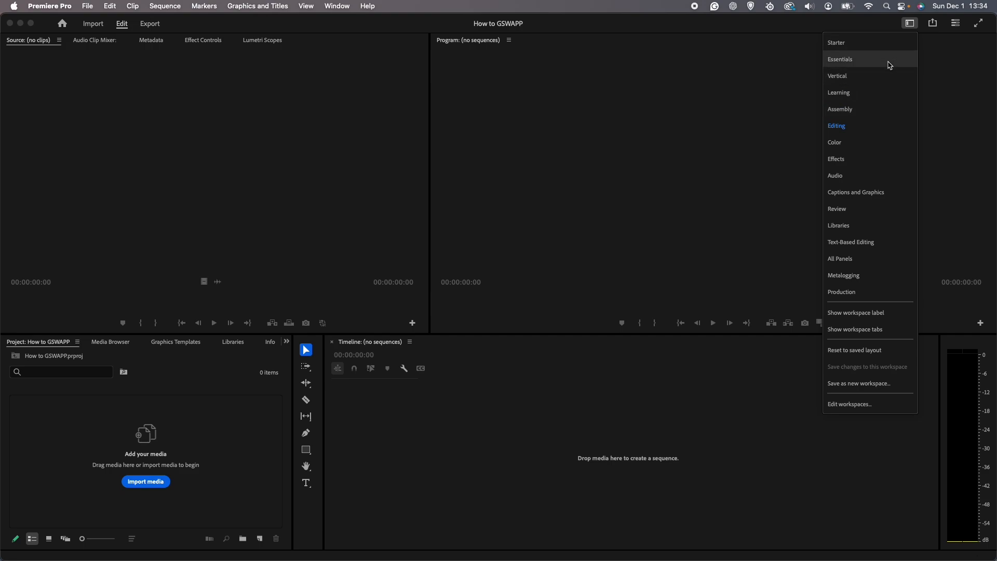
click(878, 99)
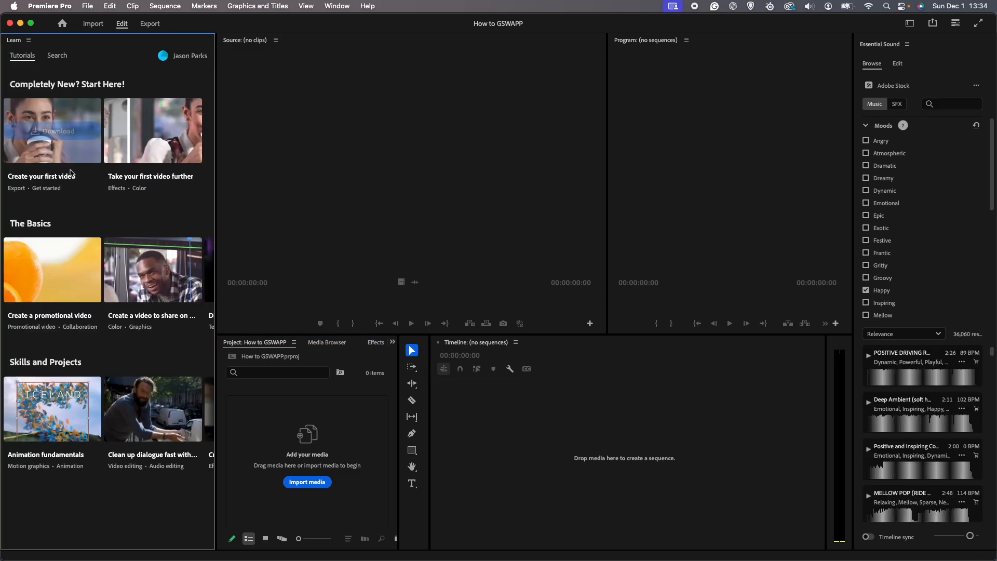
click(910, 23)
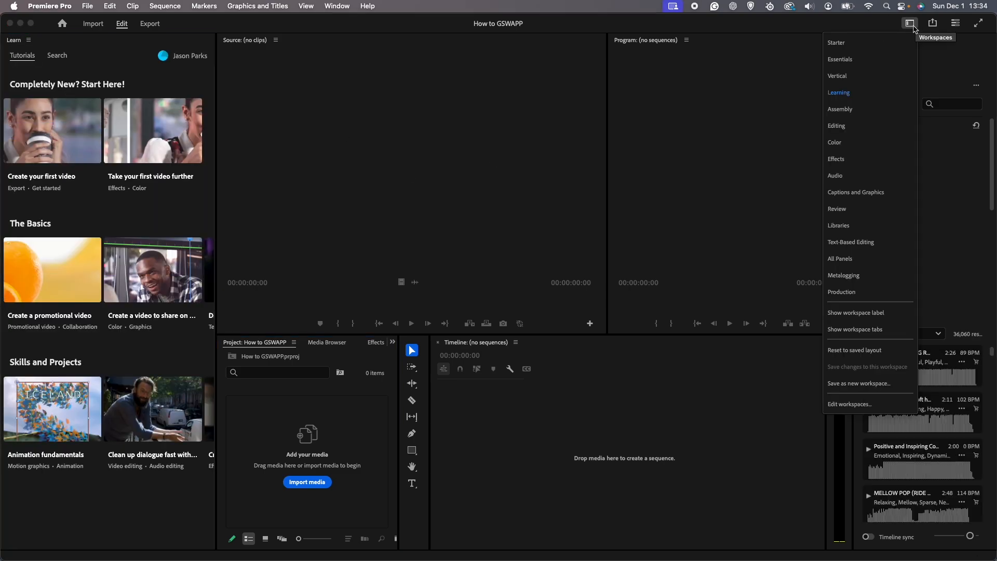
click(882, 126)
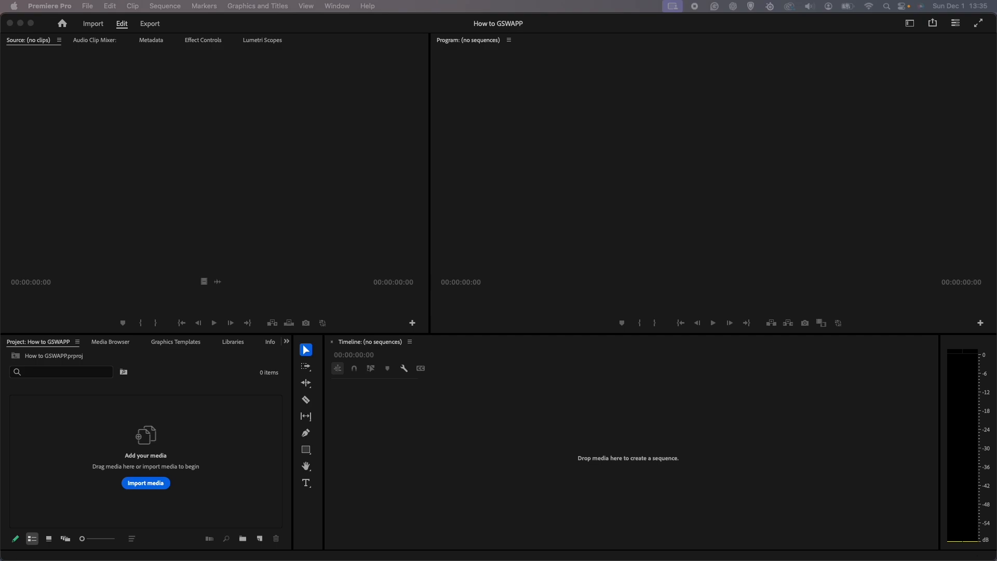
- Import the six motorcycle video clips and the ENV1_EUIPHH_Full.mp3 audio file into the project
drag(996, 231, 77, 418)
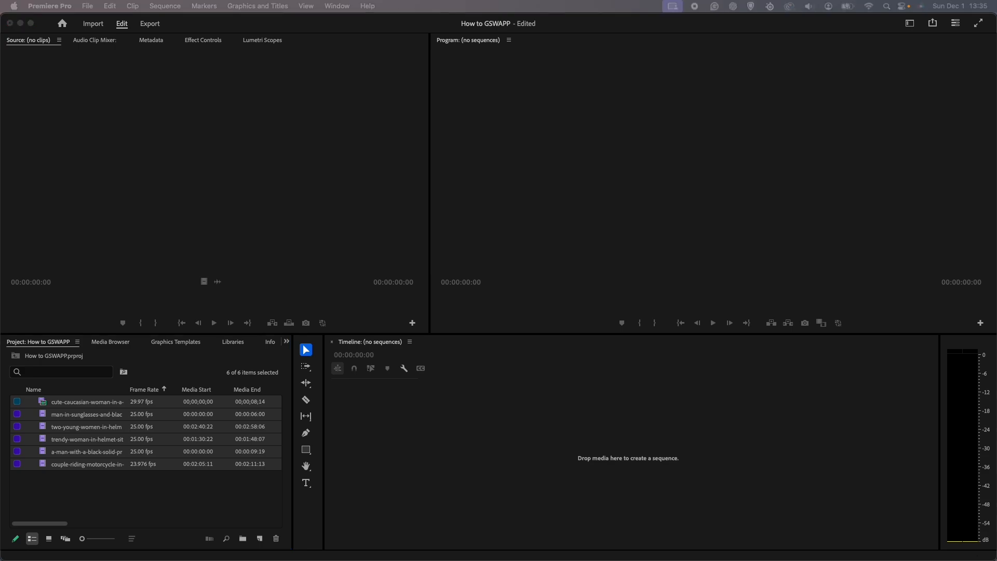
drag(996, 277, 168, 503)
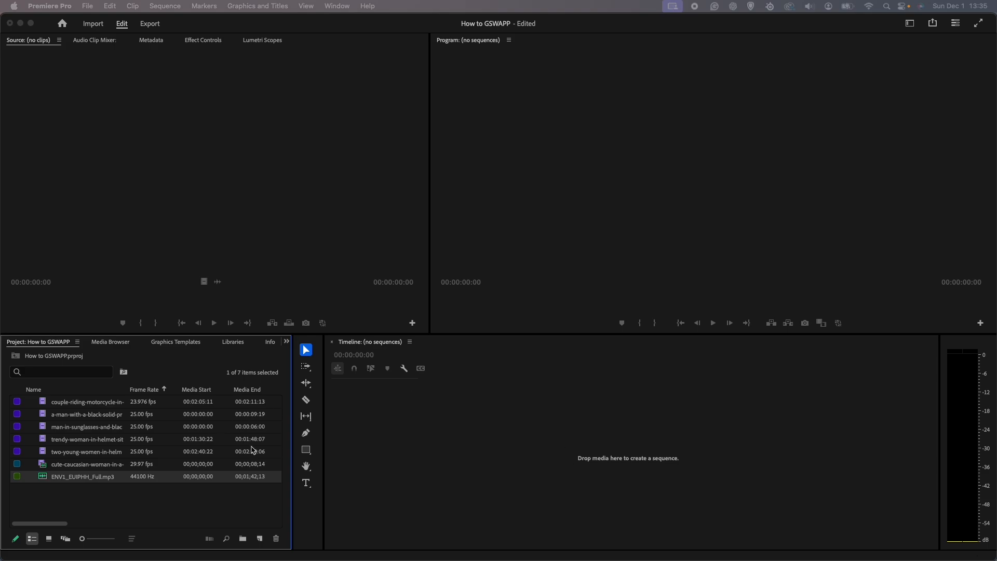
- Preview the couple-riding-motorcycle clip in the Source monitor and bring its playhead back to the start
double_click(69, 403)
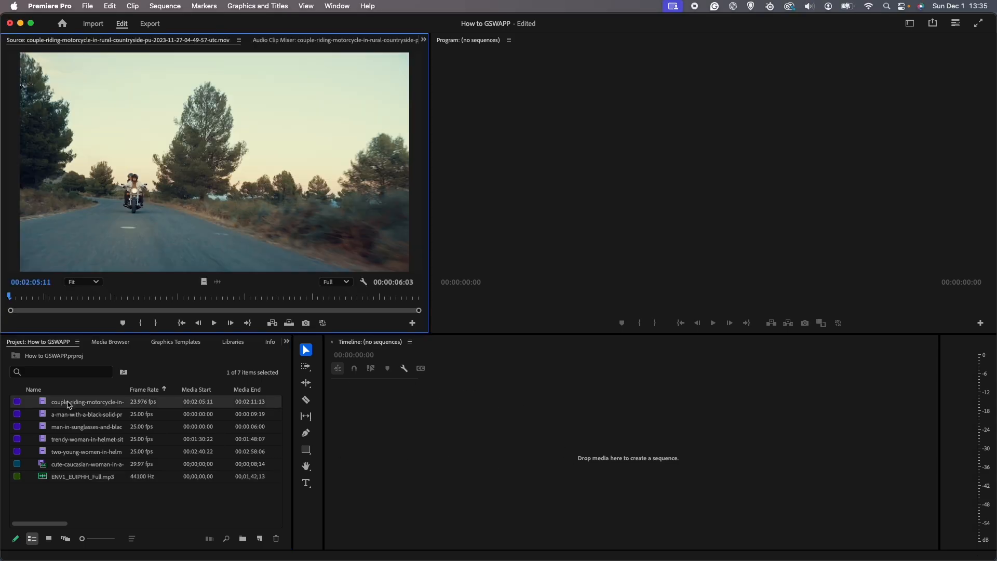
click(214, 323)
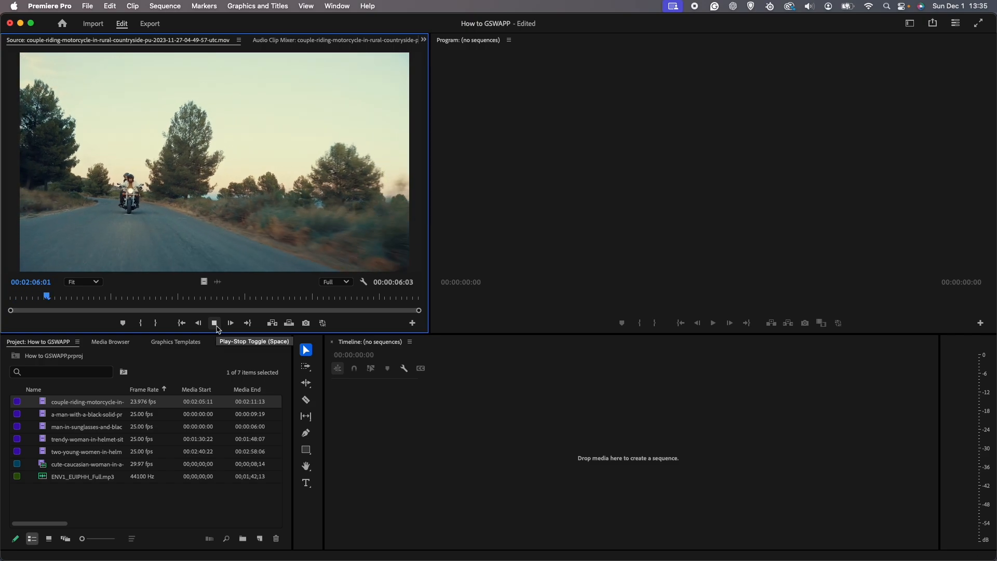
click(214, 323)
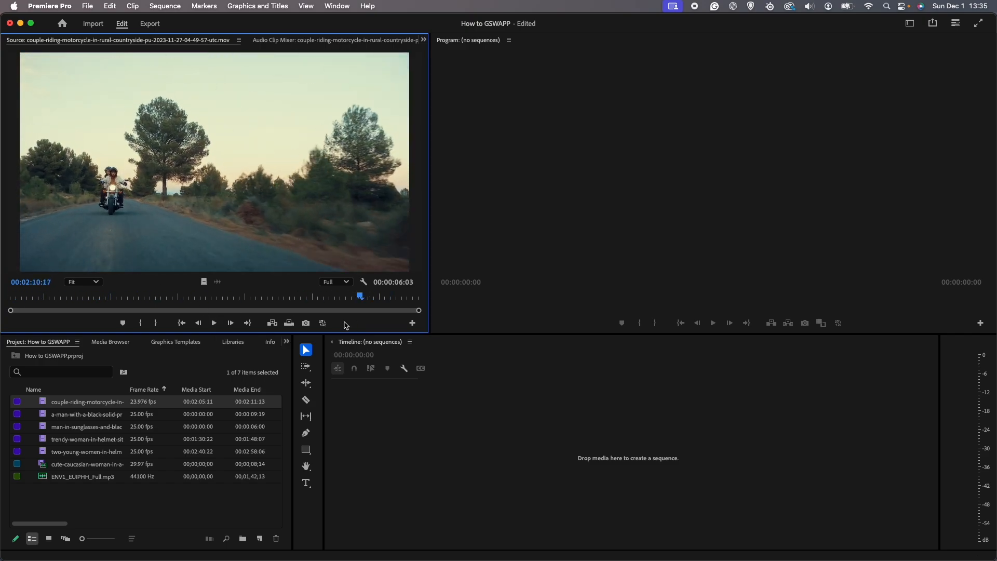
drag(91, 313, 8, 313)
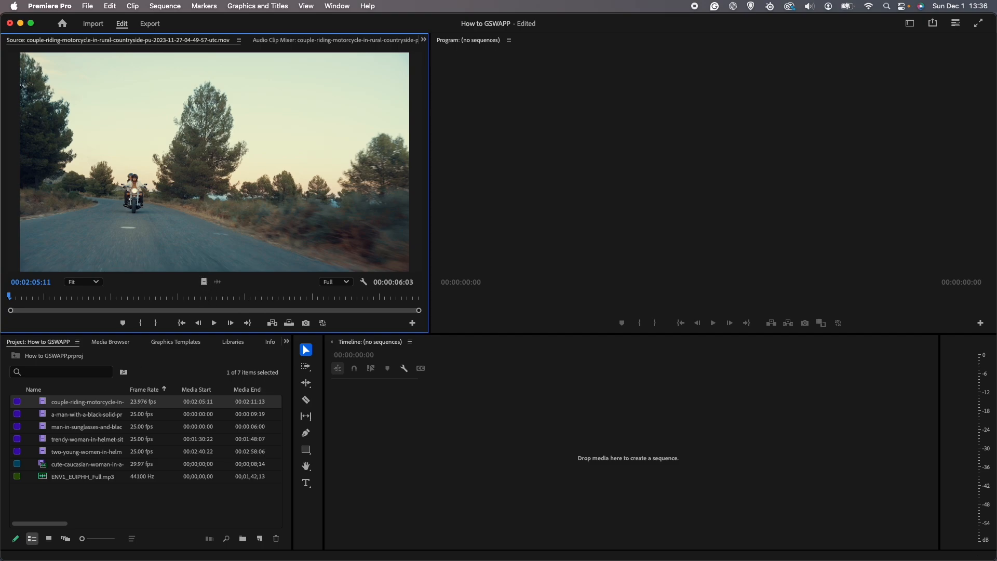
- Create a sequence from the a-man-with-a-black-solid-protective-motorcycle clip by placing it on the empty timeline
double_click(98, 418)
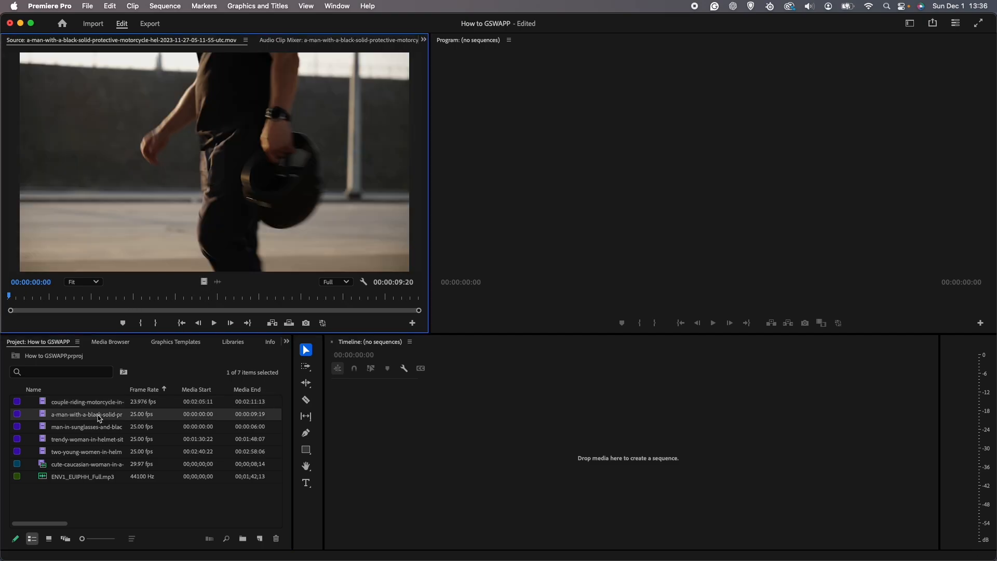
click(98, 430)
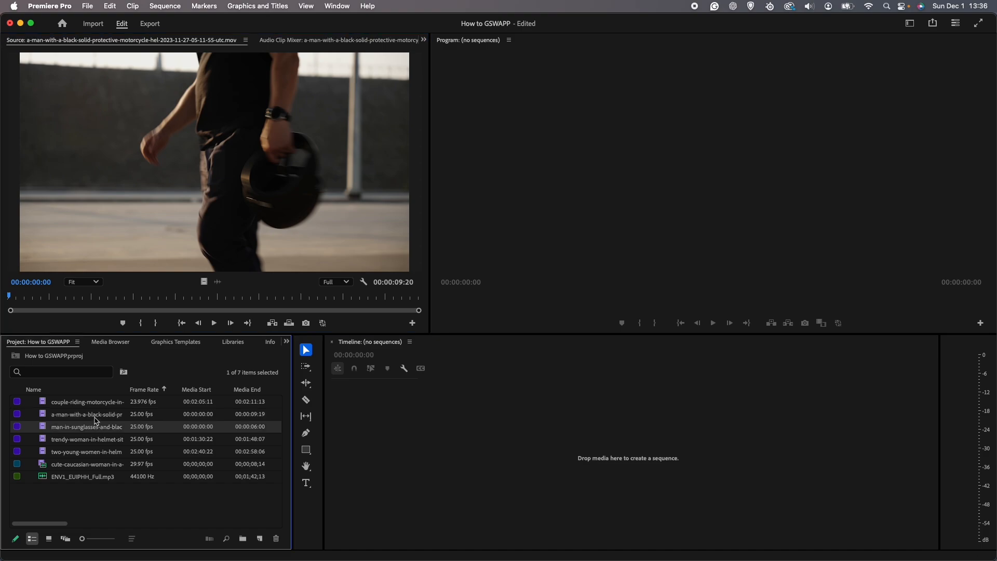
click(96, 420)
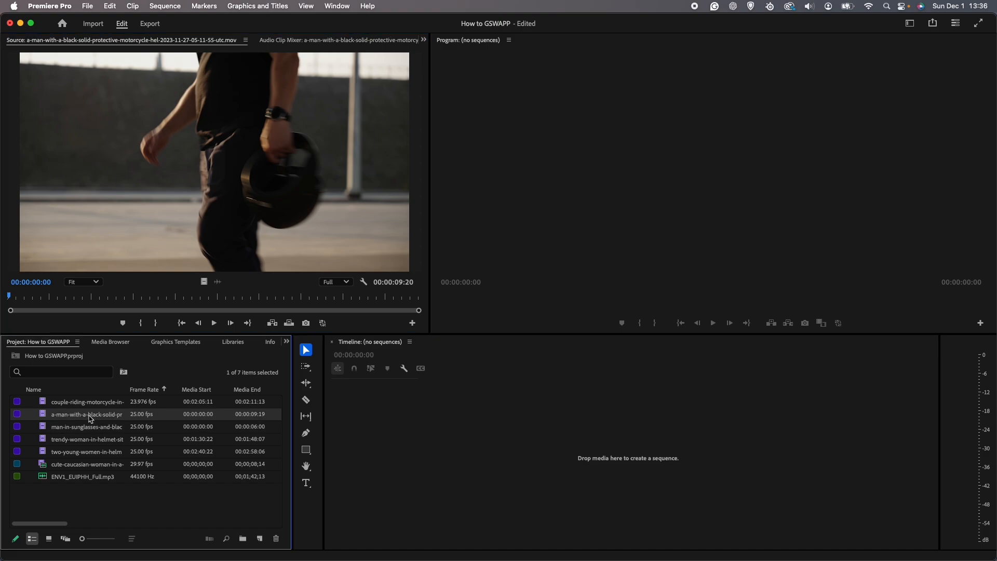
drag(91, 418, 488, 450)
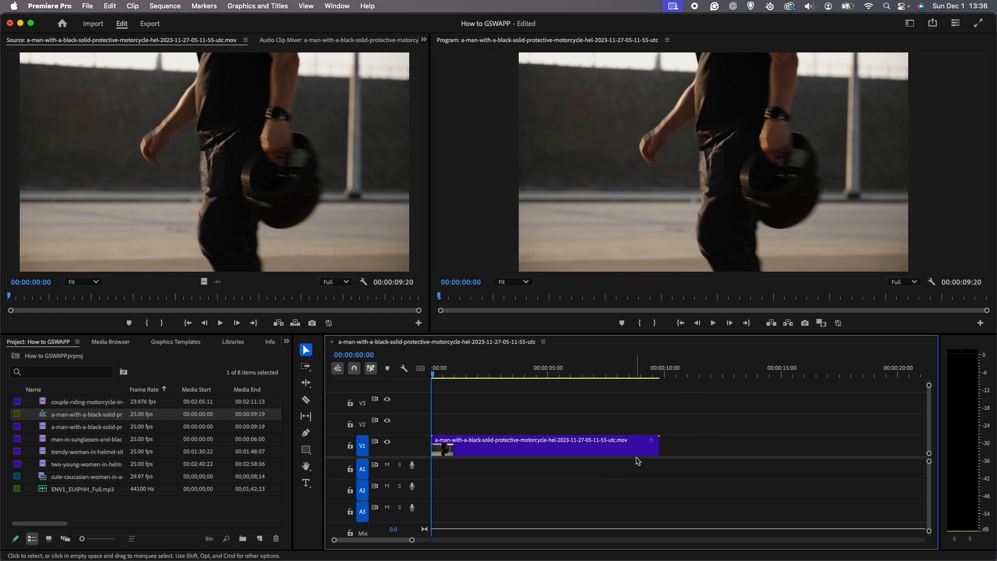
- Append the man-in-sunglasses, trendy-woman, two-young-women and couple-riding clips end to end on V1 after the first clip
double_click(90, 429)
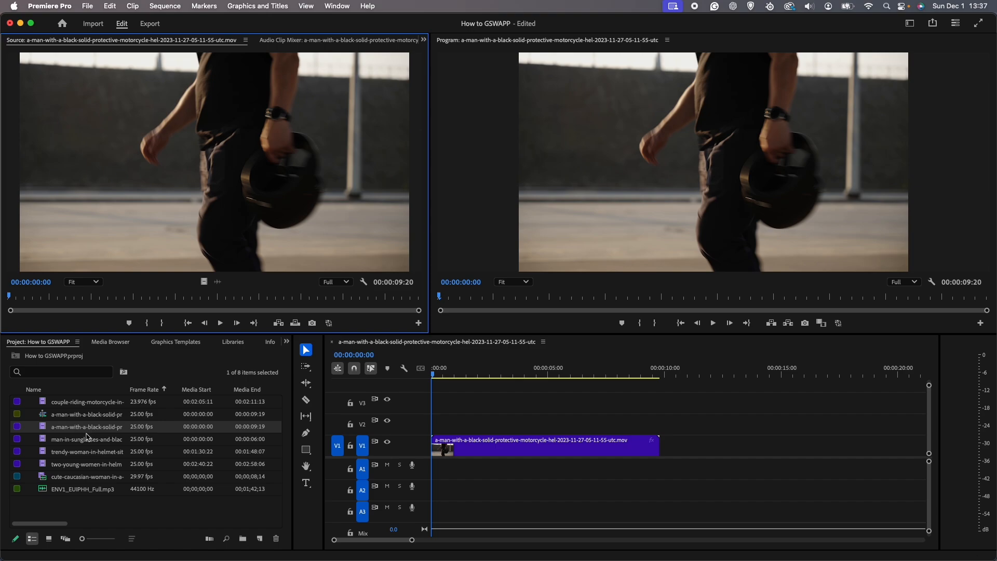
double_click(87, 441)
drag(86, 445, 668, 457)
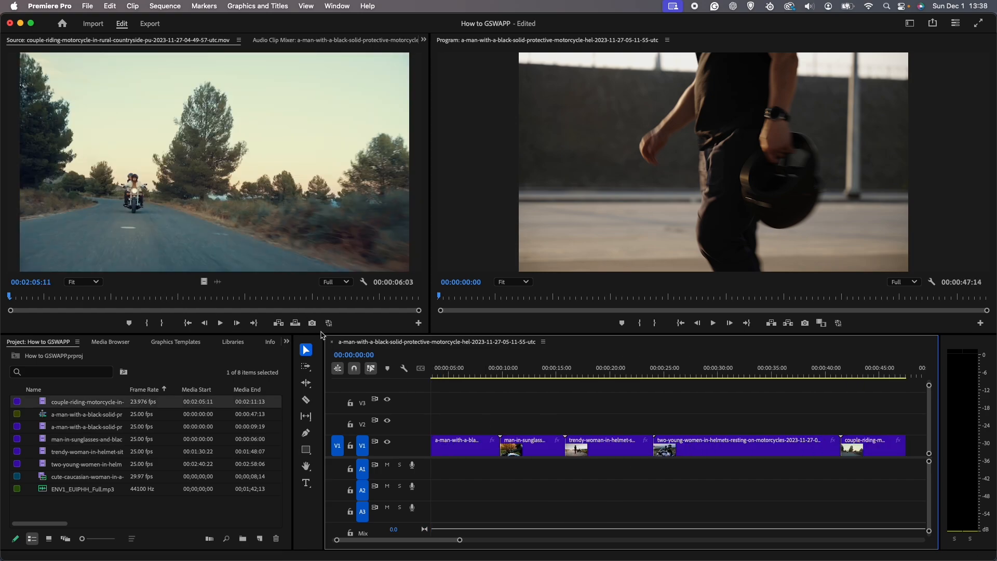
- Split the man-in-sunglasses clip on V1 near its middle with the Razor tool
click(306, 351)
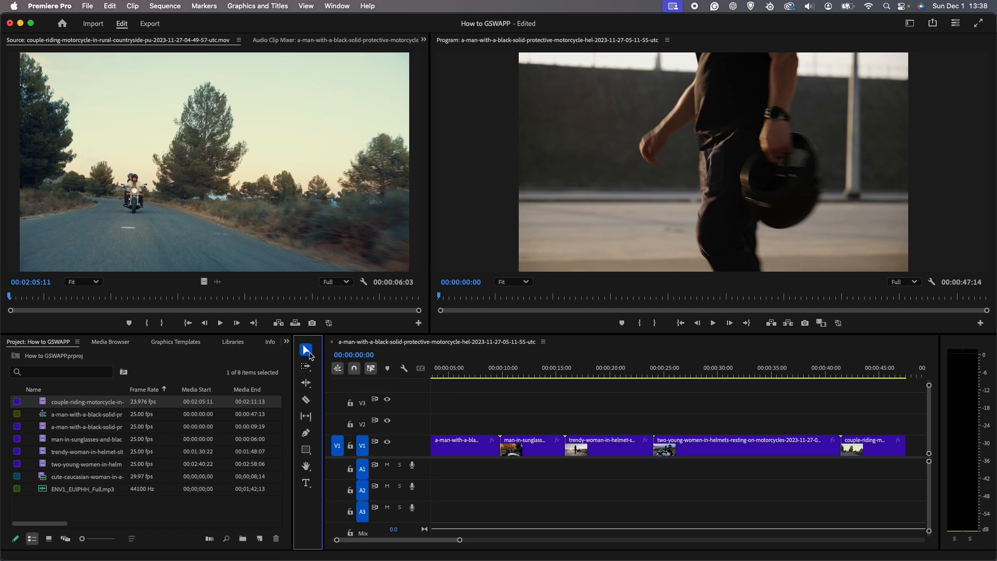
click(306, 400)
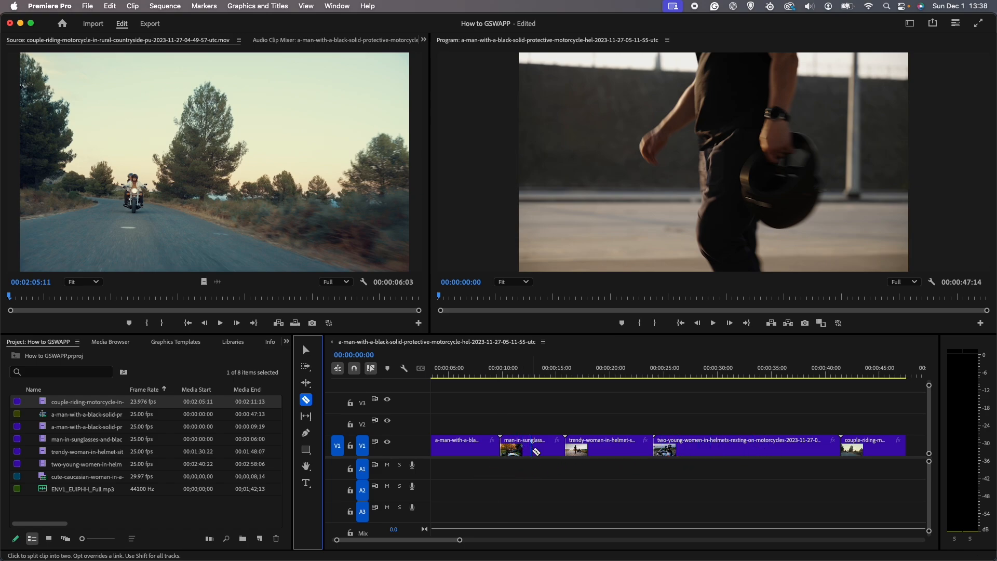
click(533, 450)
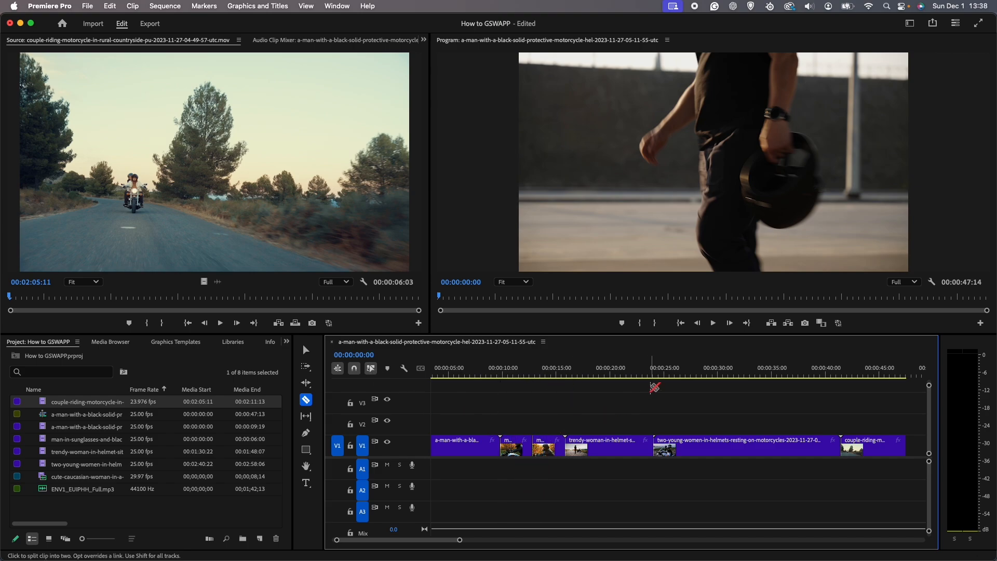
- Delete the second half of the split man-in-sunglasses clip and close the gap it leaves on V1
click(306, 350)
click(541, 392)
click(479, 449)
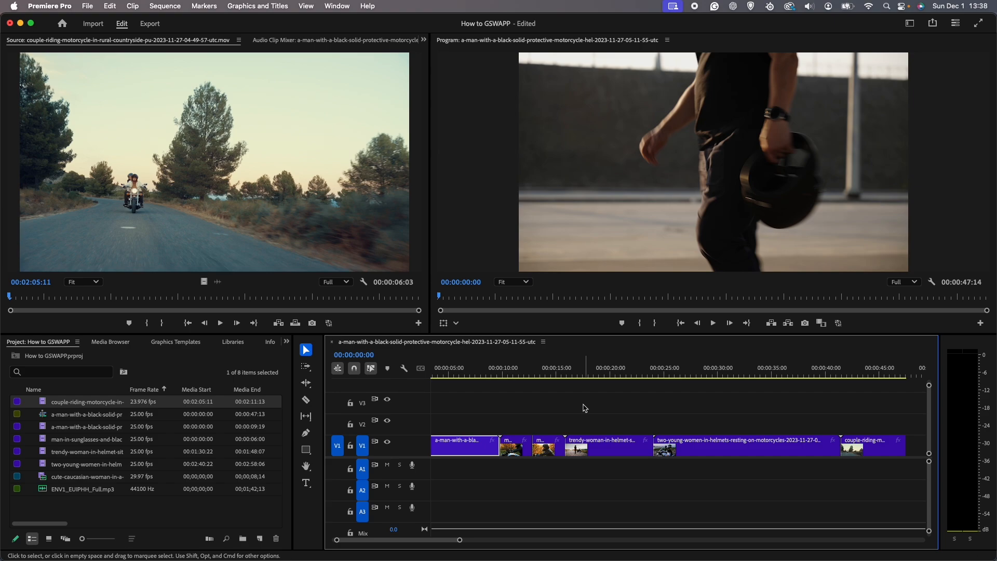
scroll(585, 408, down, 2)
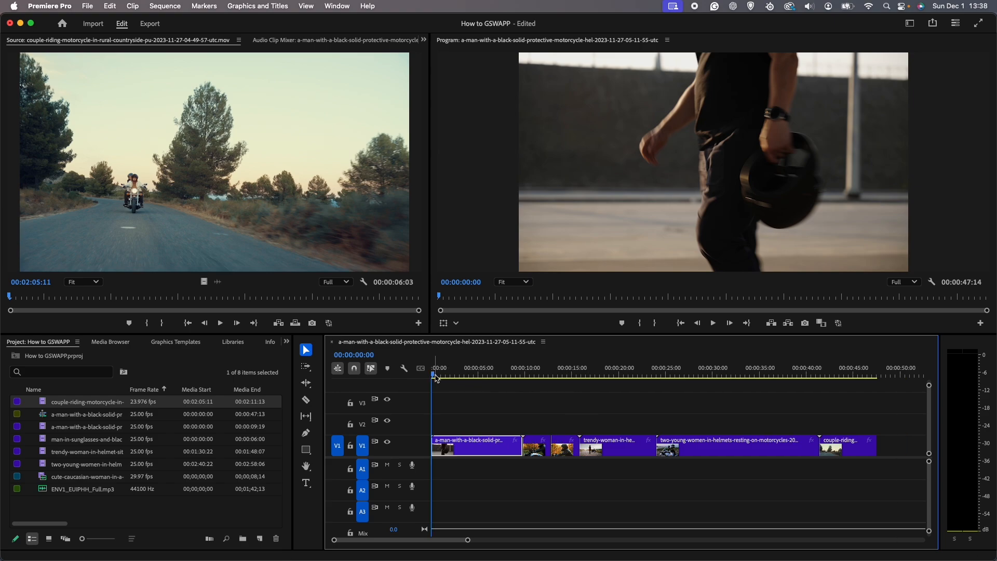
drag(435, 378, 539, 372)
drag(565, 448, 561, 411)
key(Delete)
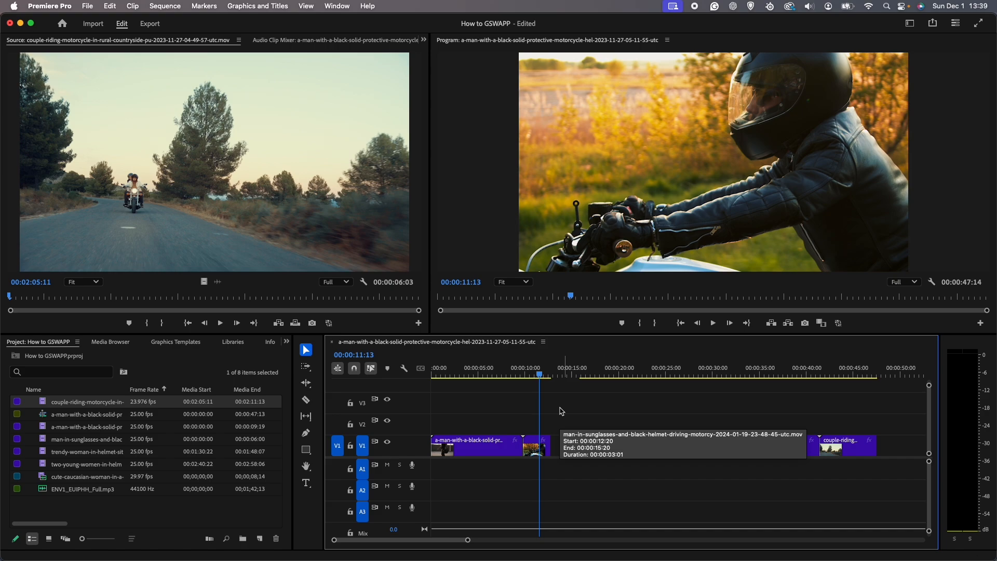
click(568, 450)
key(Delete)
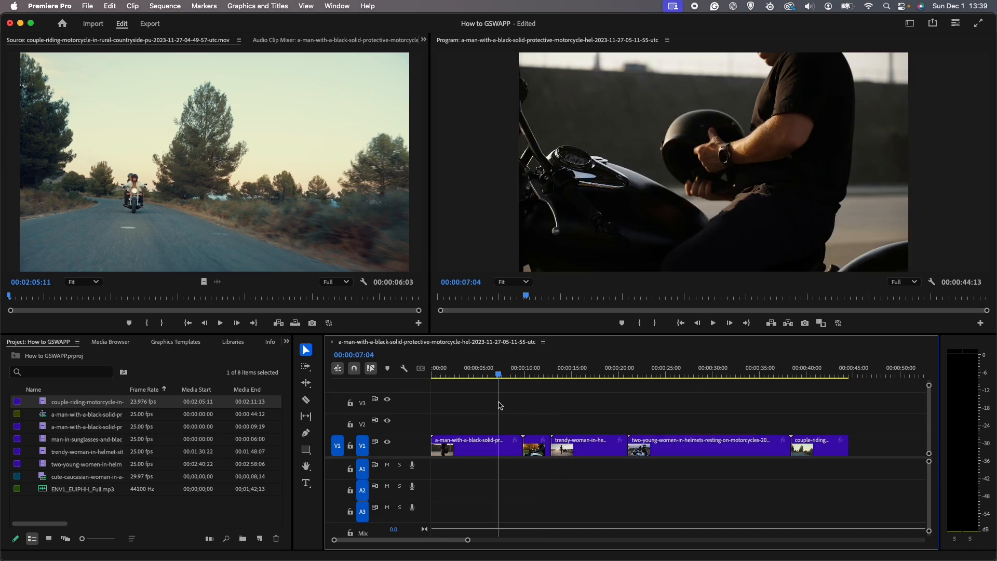
- Cut about two seconds out of the trendy-woman clip with the Razor tool and close the gap
click(306, 401)
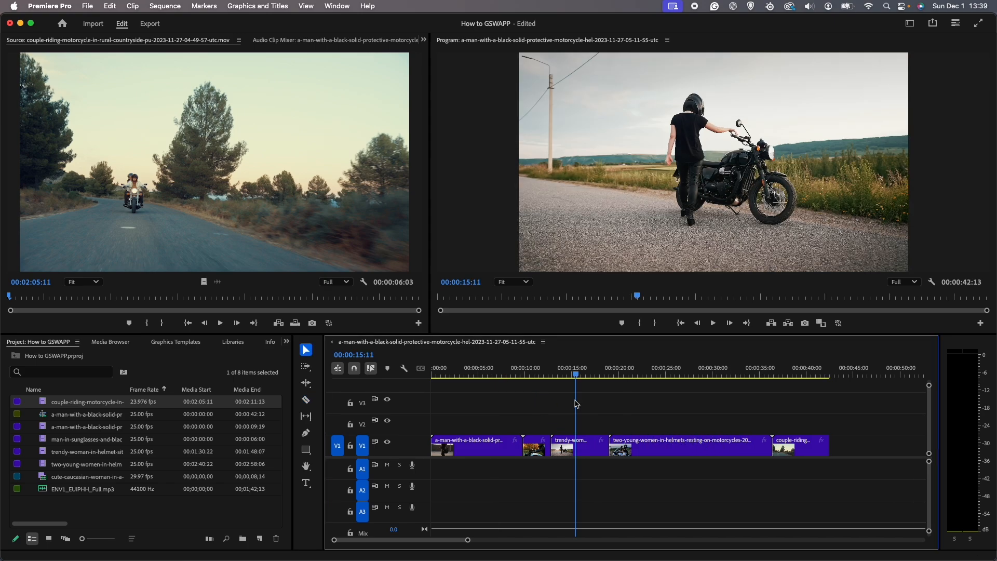
- Apply the Cross Dissolve video transition to all clips on V1, including the sequence's start and end, and preview the result
key(Home)
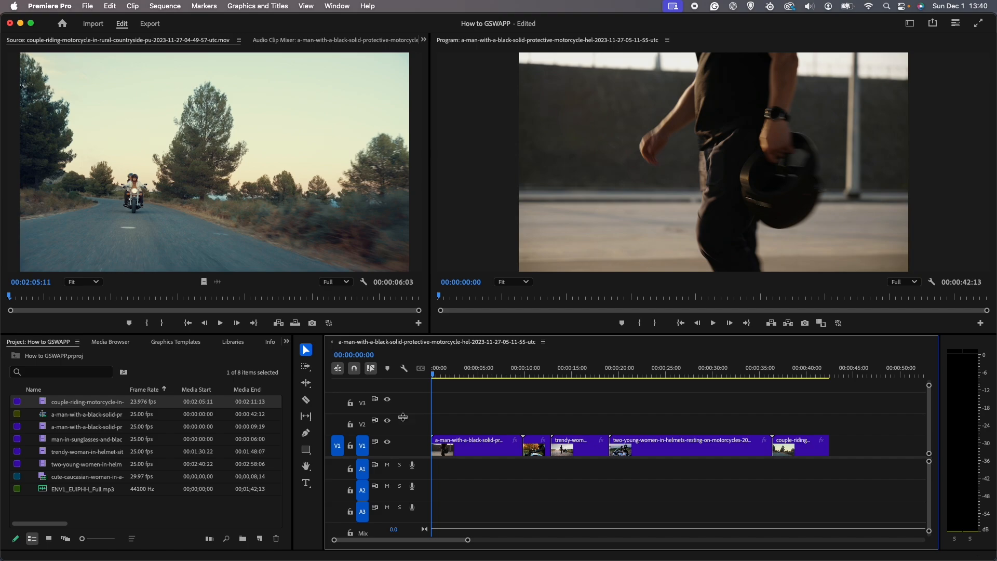
click(286, 342)
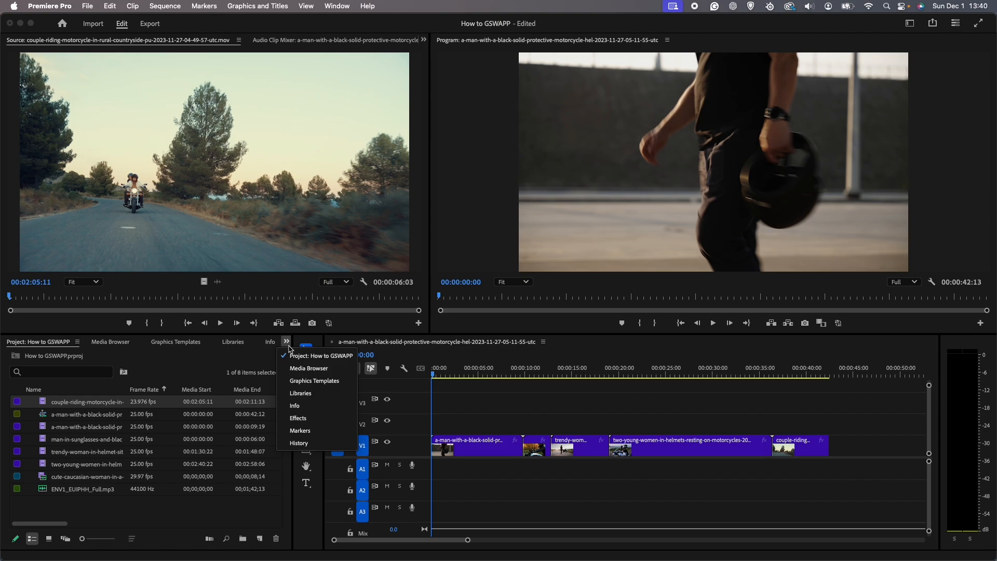
click(314, 418)
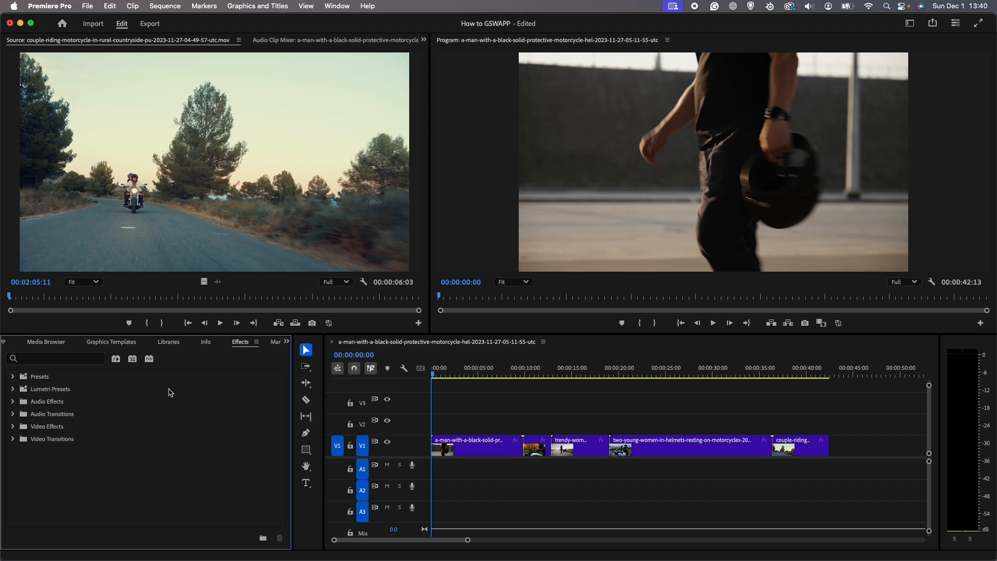
click(12, 377)
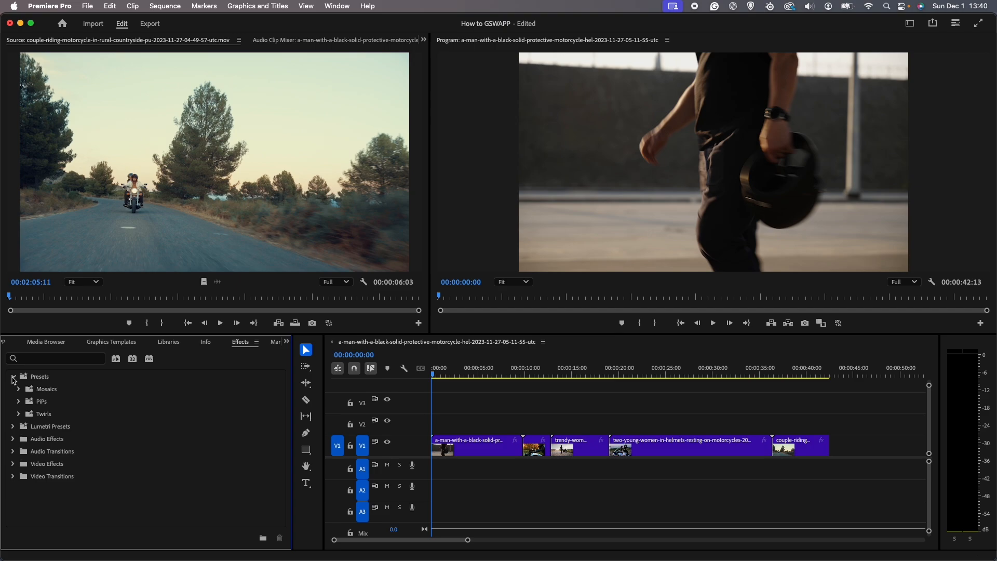
click(12, 377)
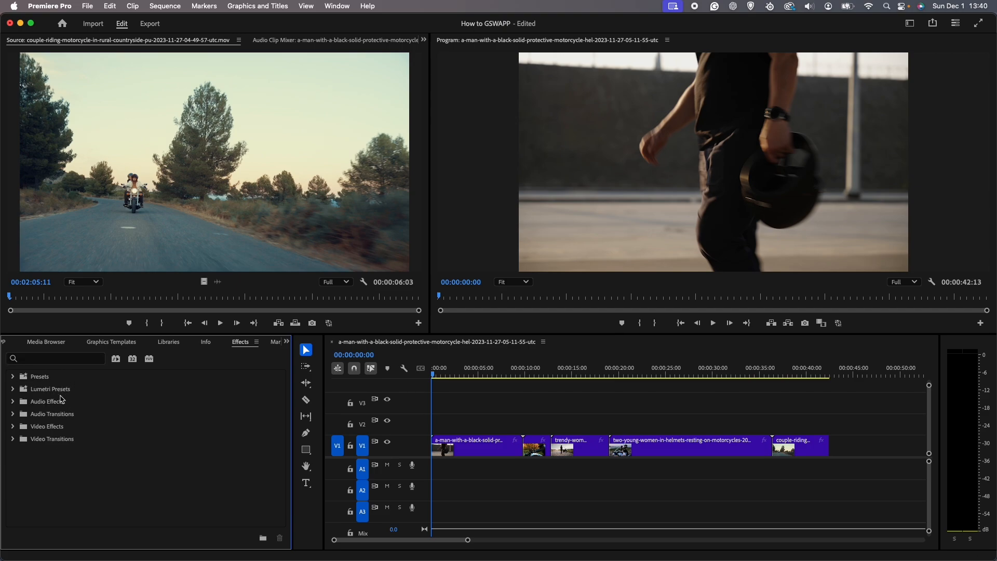
click(13, 440)
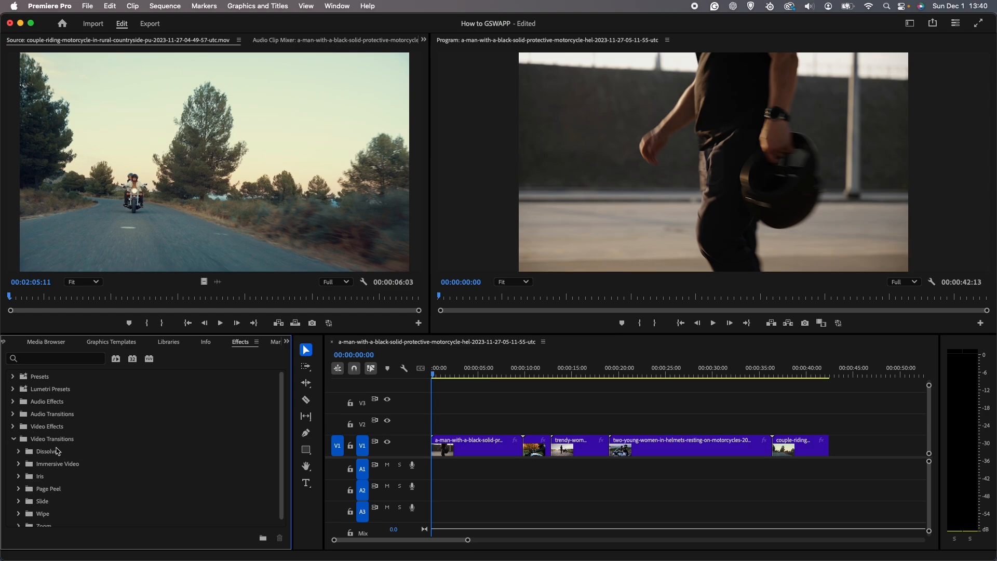
scroll(62, 448, down, 1)
click(19, 447)
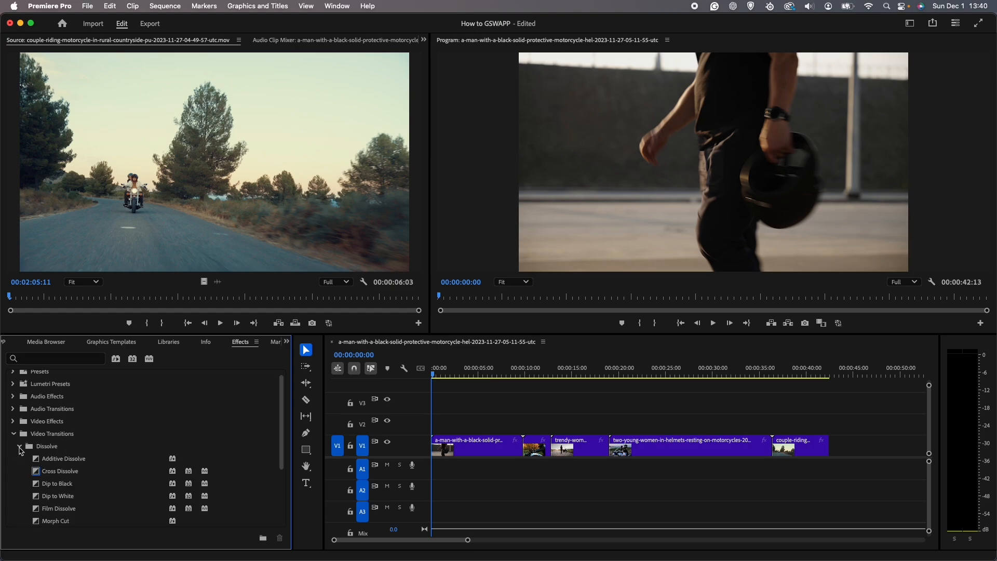
click(46, 475)
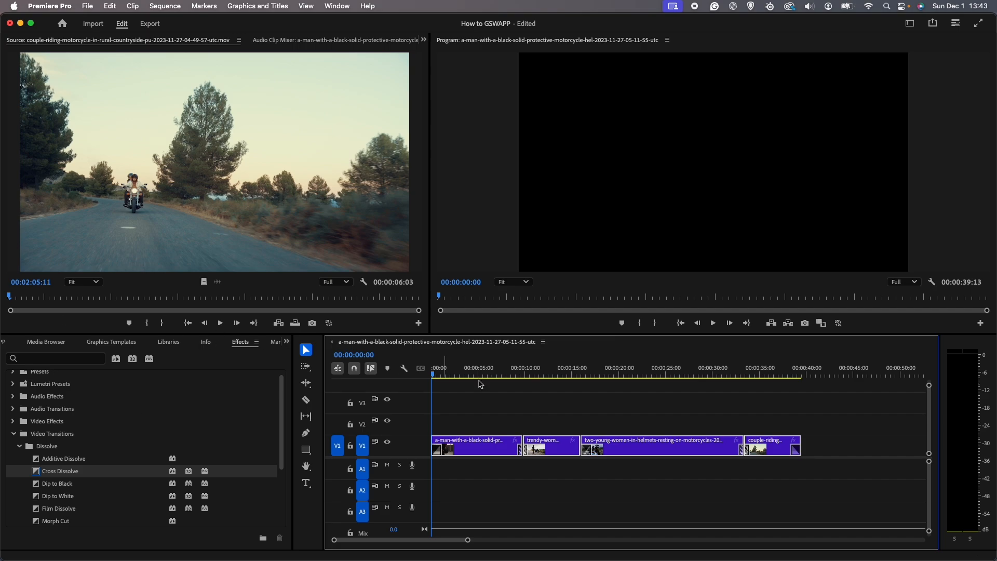
click(713, 323)
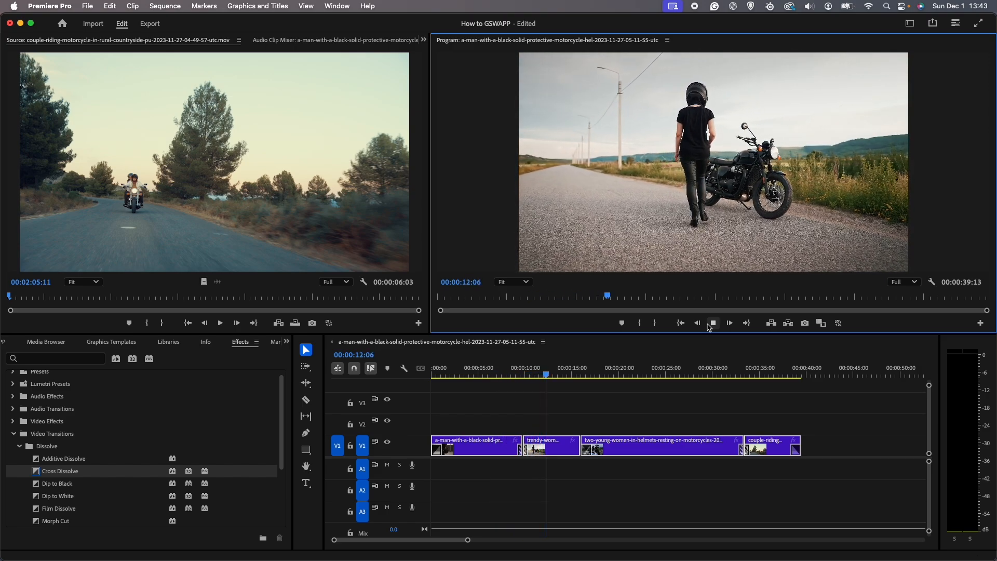
drag(733, 374, 815, 379)
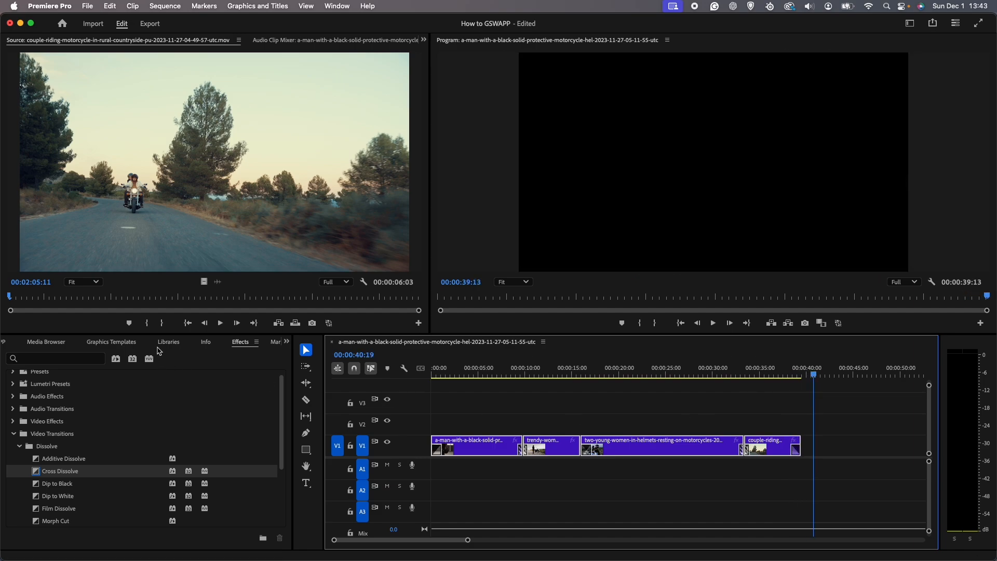
- Place the ENV1_EUIPHH_Full.mp3 music on A1 from the sequence start and trim its end to match the last video clip
click(46, 342)
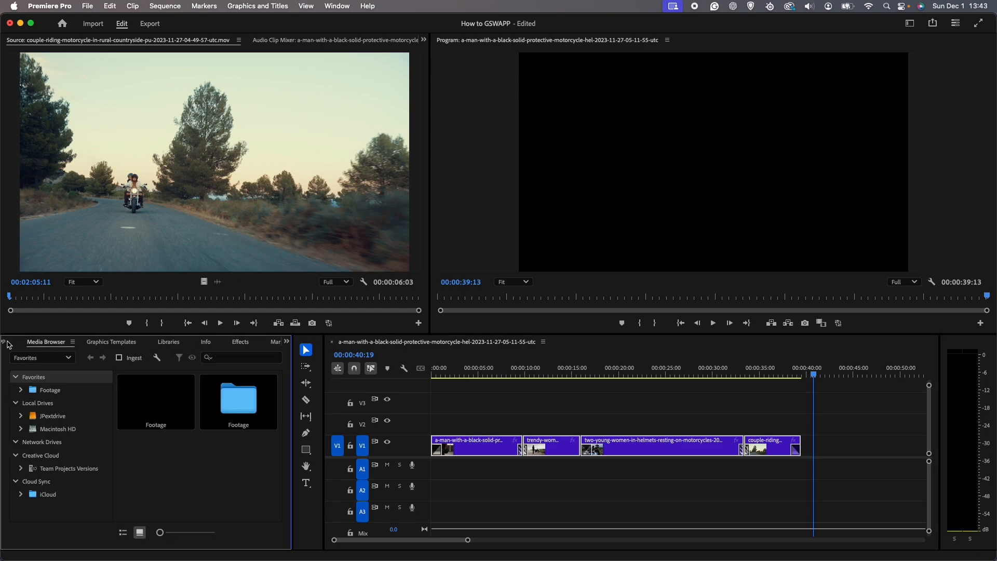
click(10, 344)
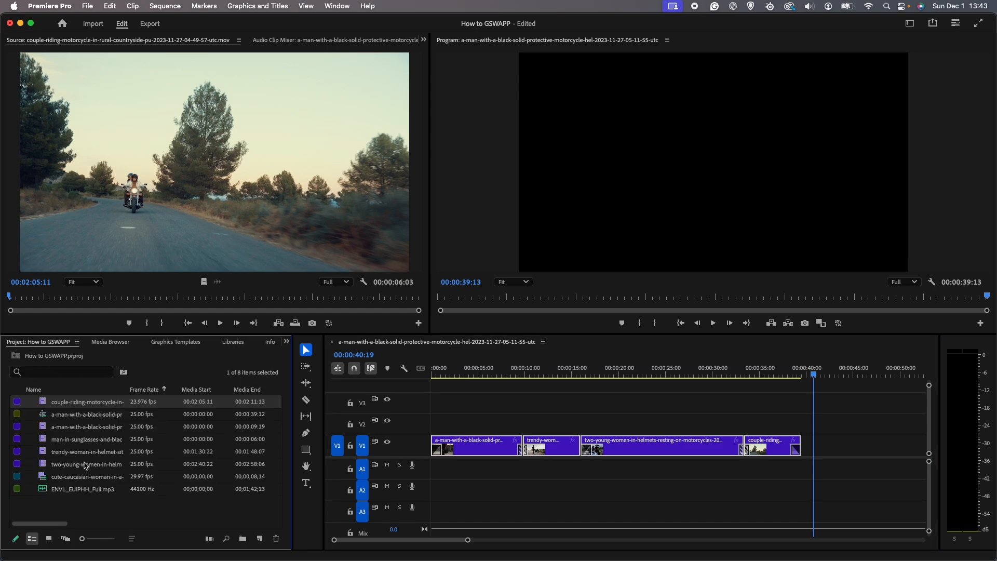
drag(82, 494, 435, 467)
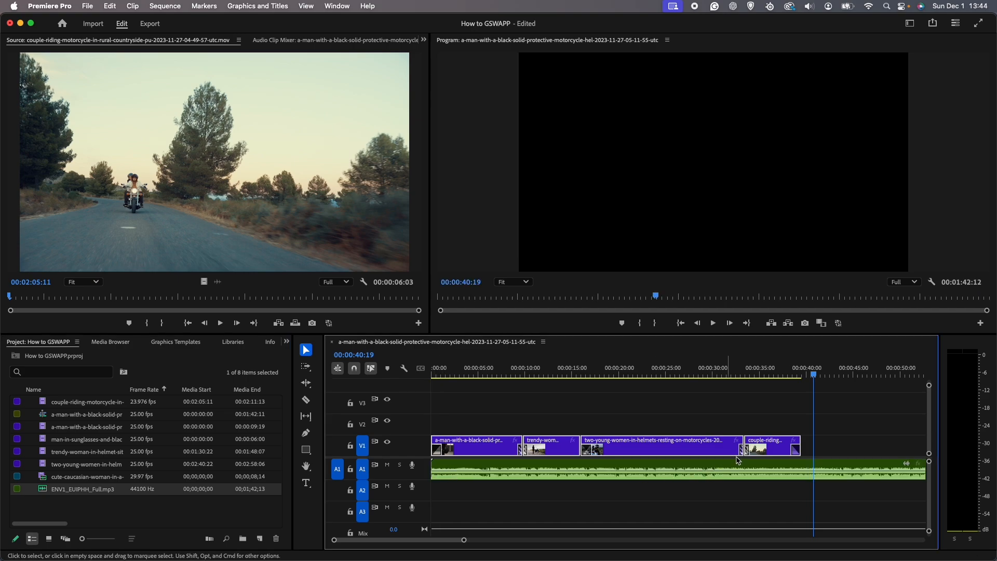
key(minus)
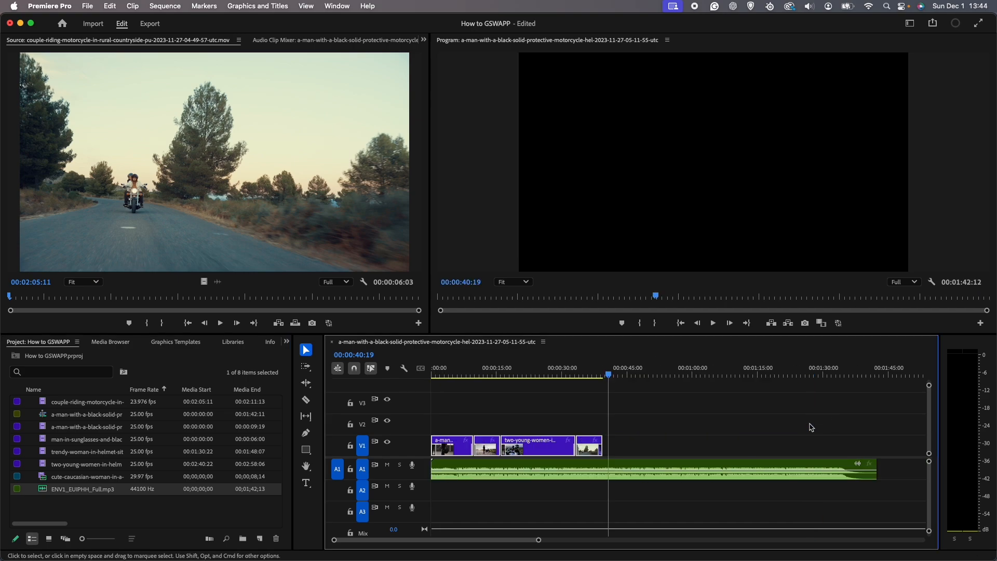
drag(876, 468, 602, 464)
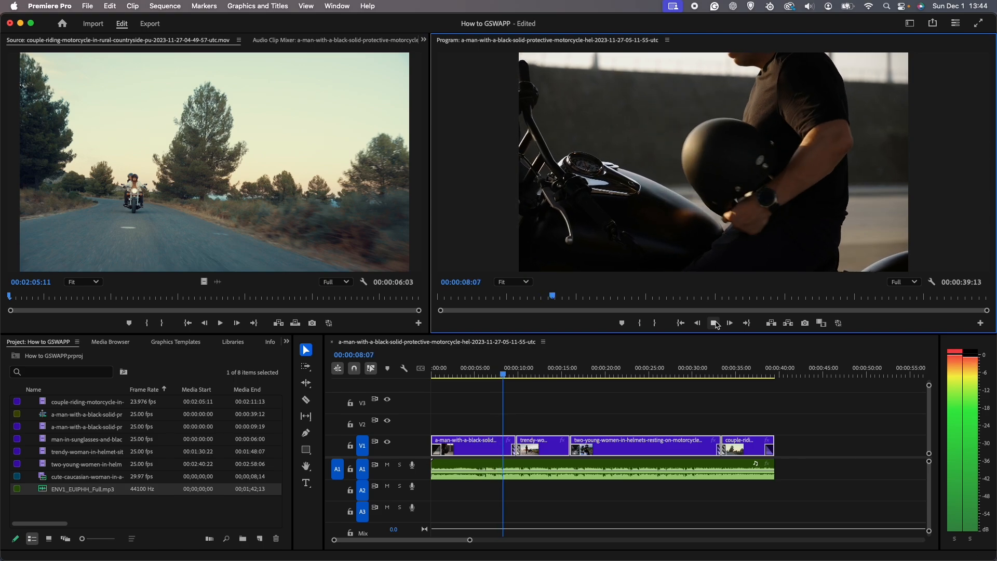
click(715, 323)
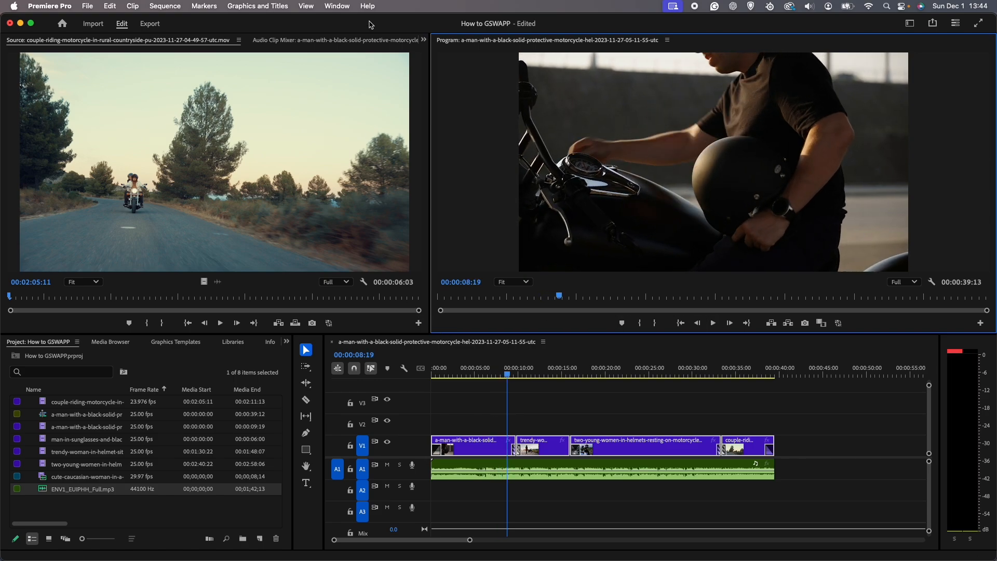
- Lower the music's Audio 1 volume to -7.6 dB in the Audio Clip Mixer while playing the sequence
click(424, 40)
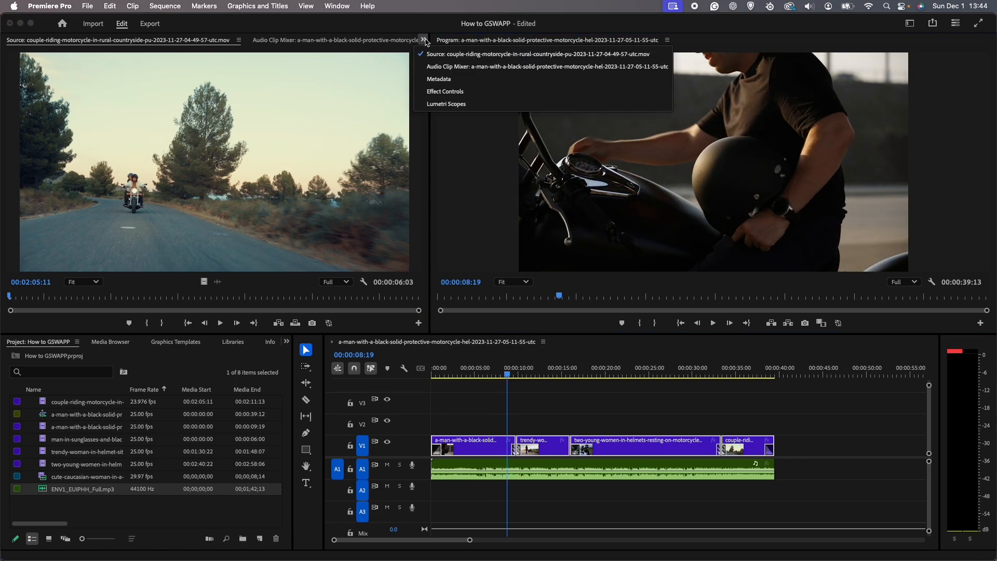
click(434, 67)
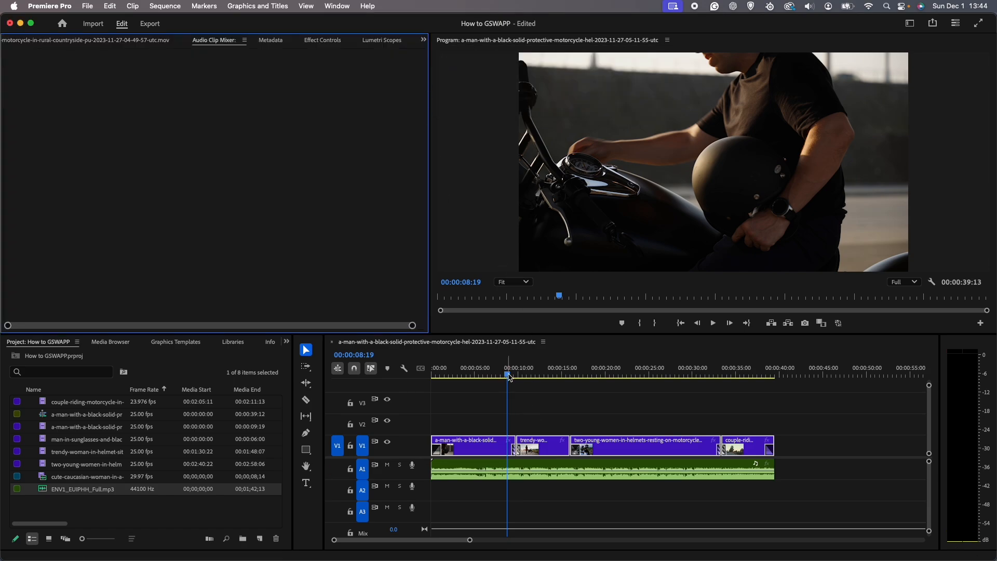
drag(508, 374, 443, 374)
key(space)
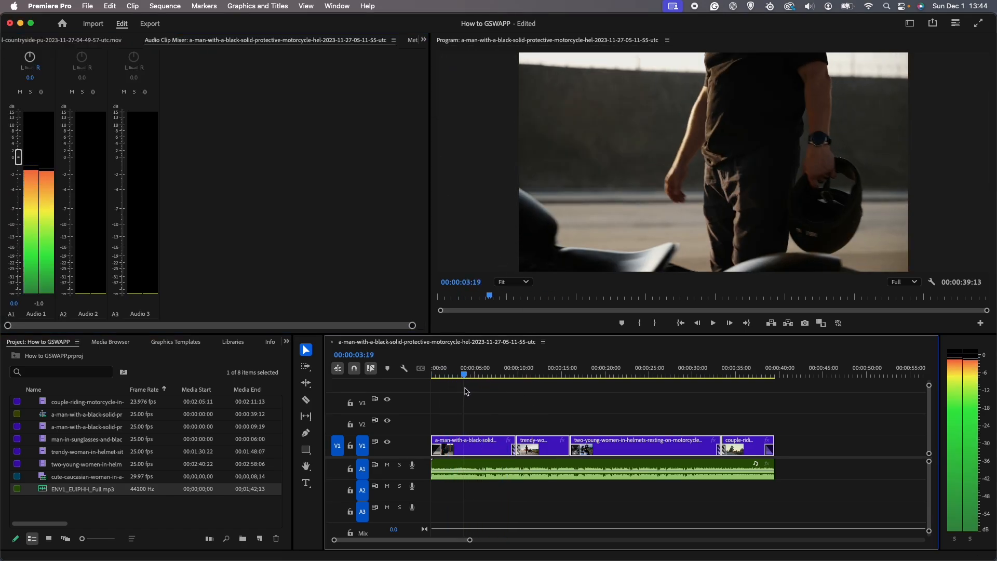
key(j)
key(j)
key(j)
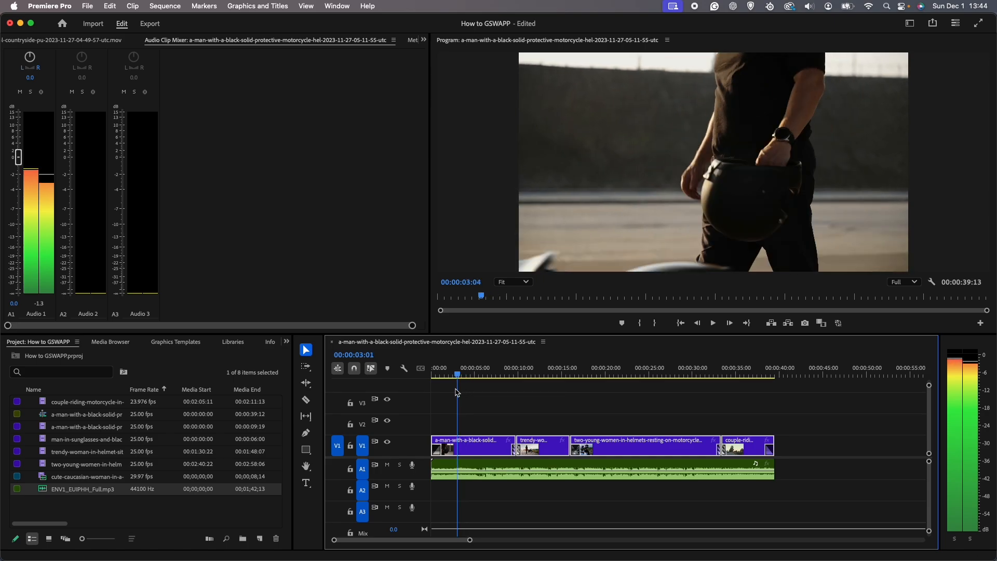
click(713, 323)
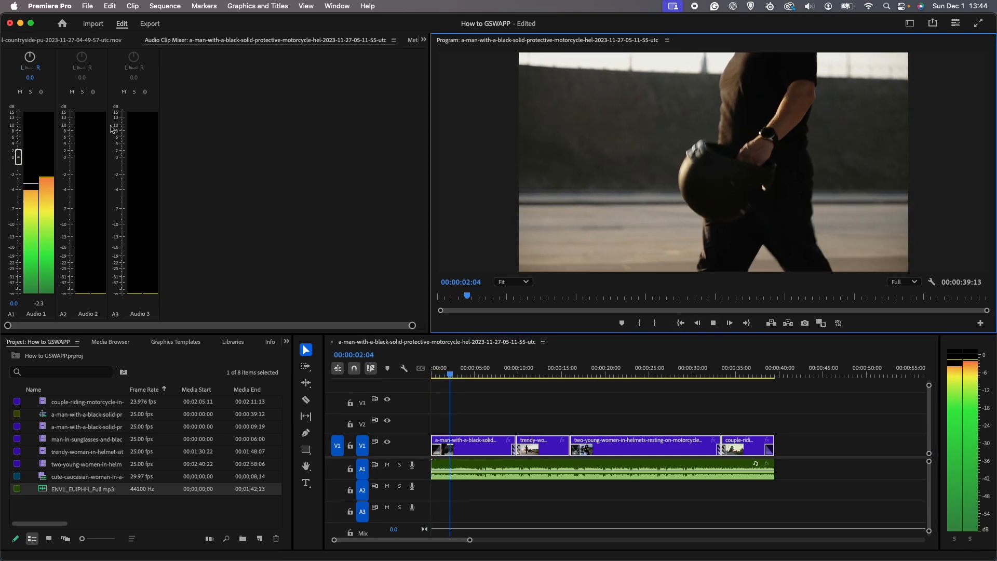
drag(19, 160, 19, 212)
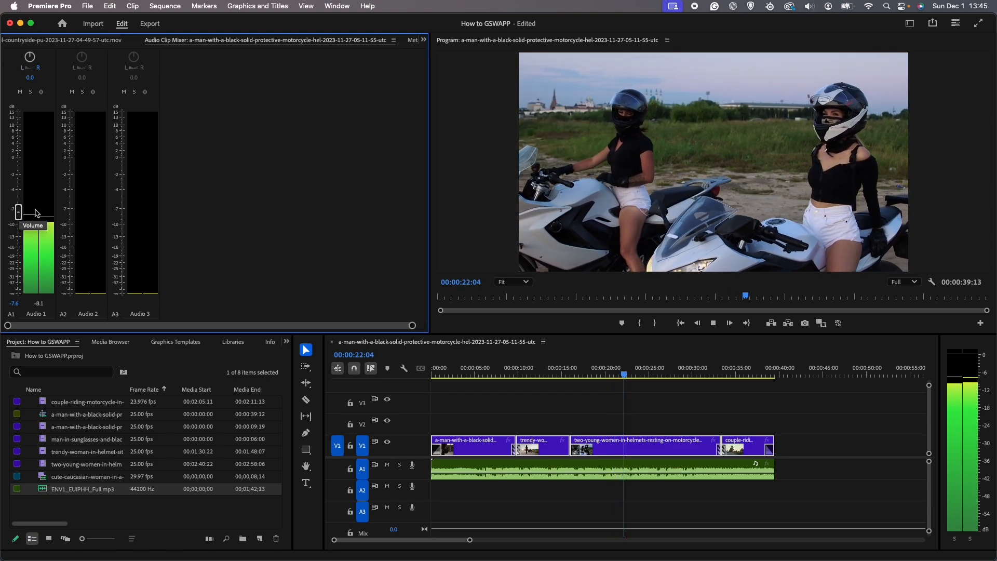
click(713, 323)
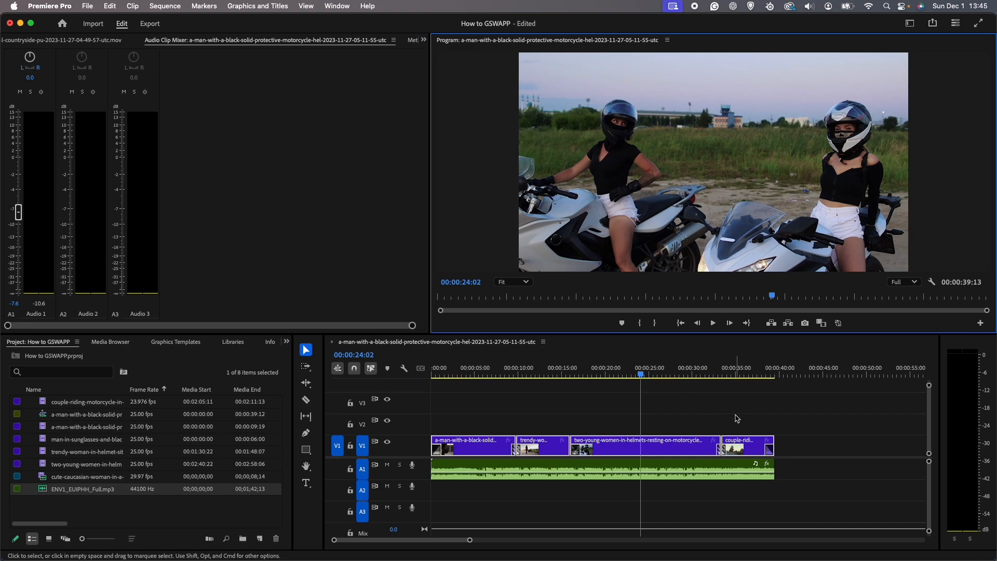
- Switch the export destination from Media File to YouTube and name the file How to Get Started with Adobe Premiere Pro, saved in Documents/How to
click(149, 24)
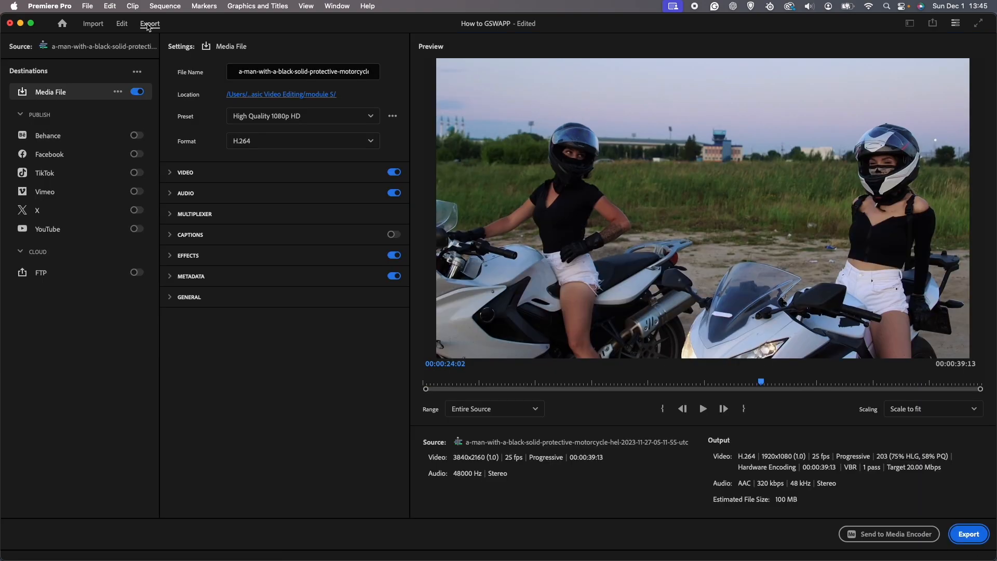
click(133, 91)
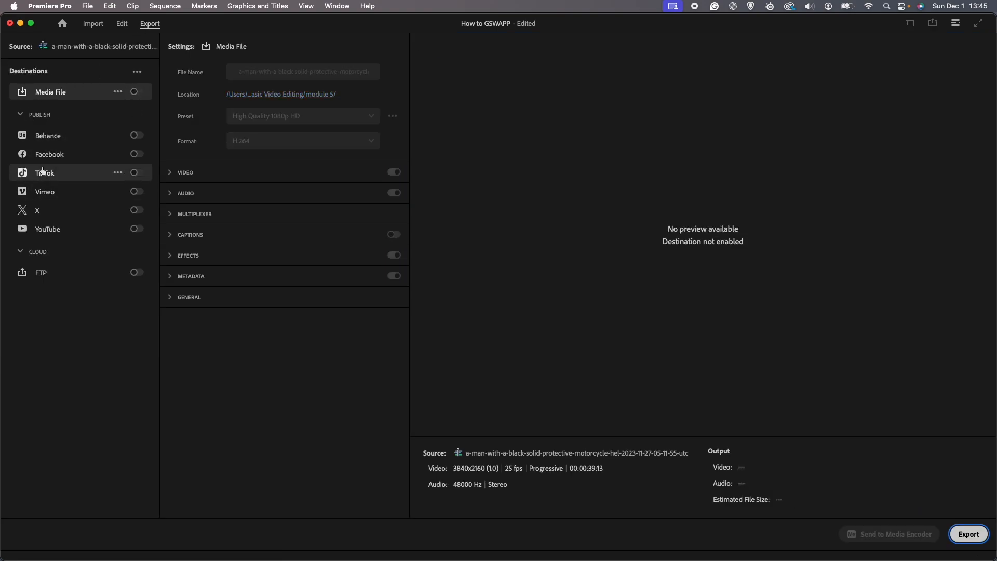
click(48, 229)
click(136, 229)
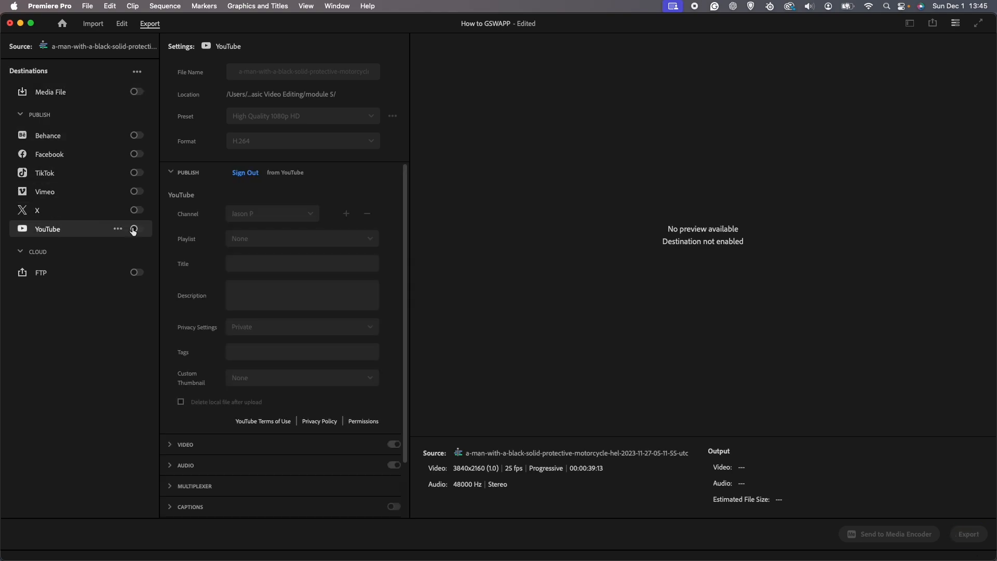
click(328, 72)
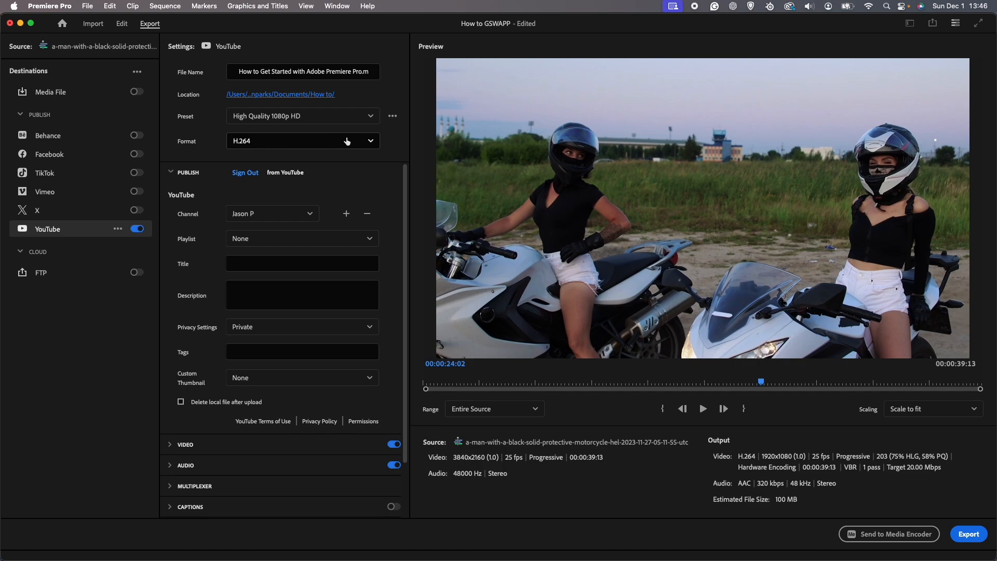
- Look through the available export presets for the YouTube destination
click(355, 119)
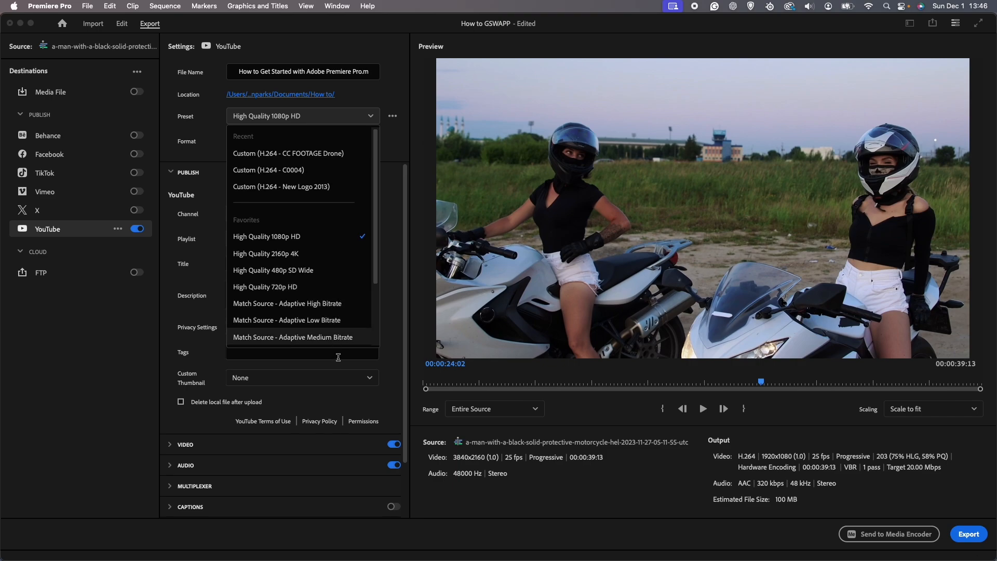
scroll(337, 338, down, 1)
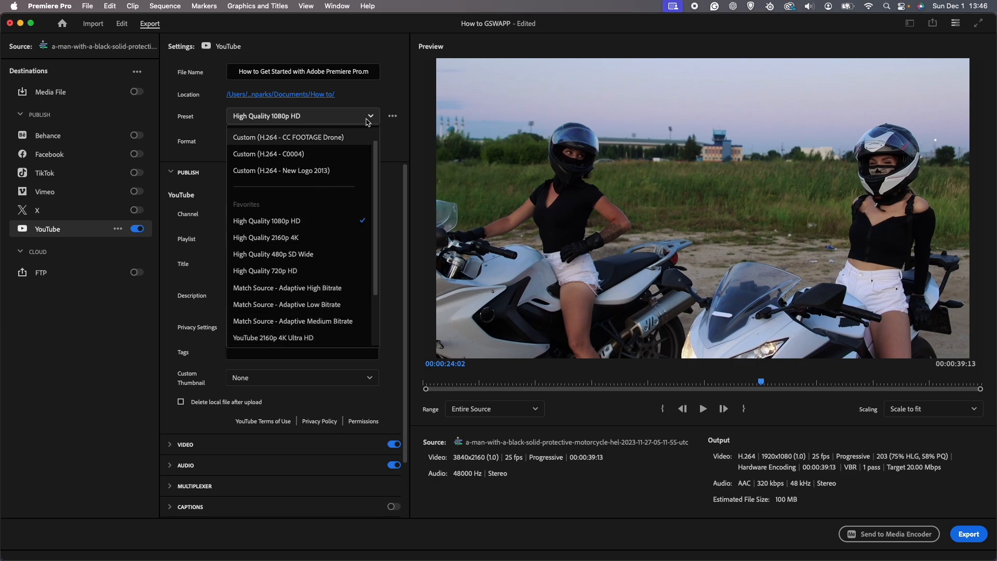
click(368, 121)
- Title the YouTube upload How to Get Started With Adobe Premiere Pro and set its privacy to Public
scroll(294, 186, down, 1)
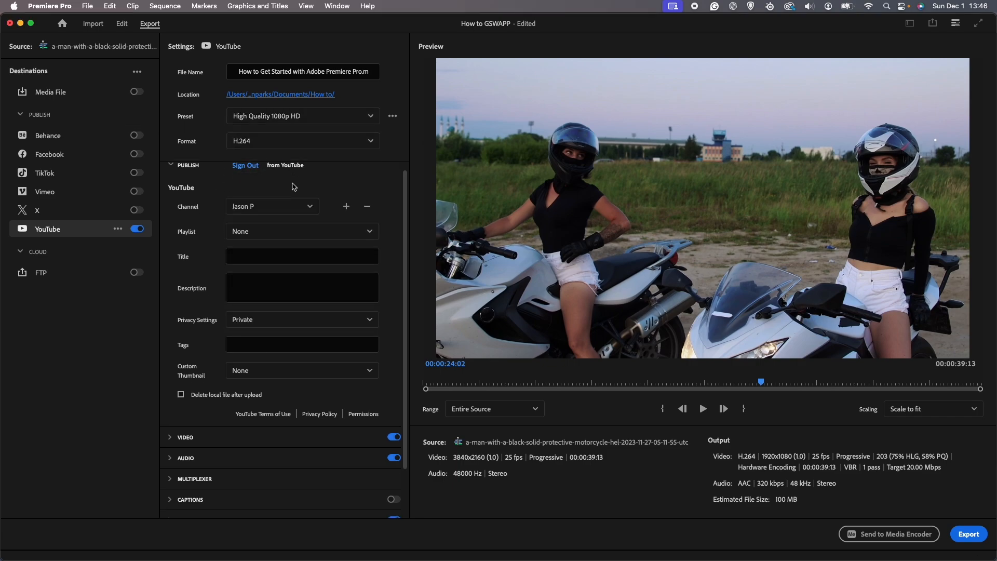
scroll(280, 189, down, 1)
click(262, 249)
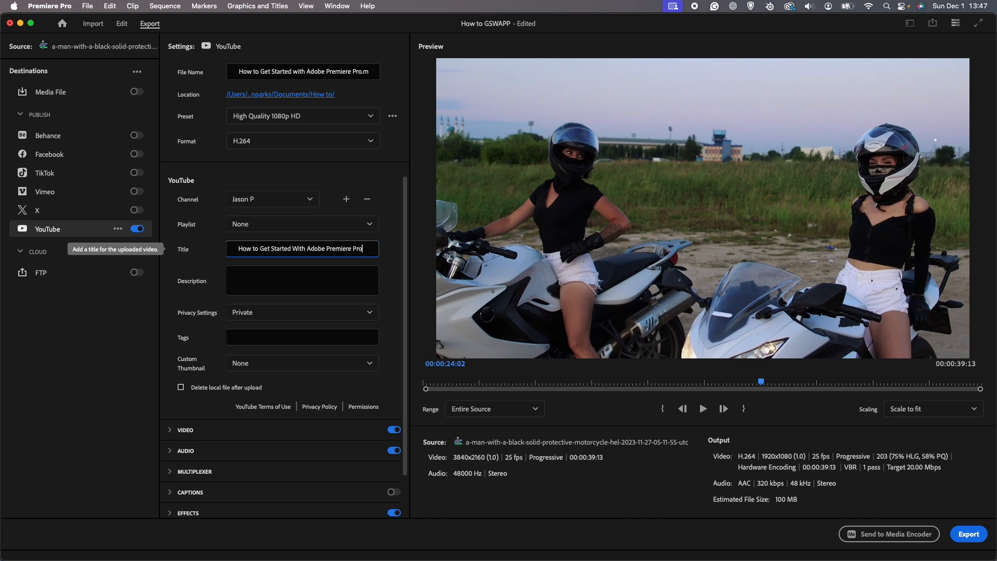
click(281, 283)
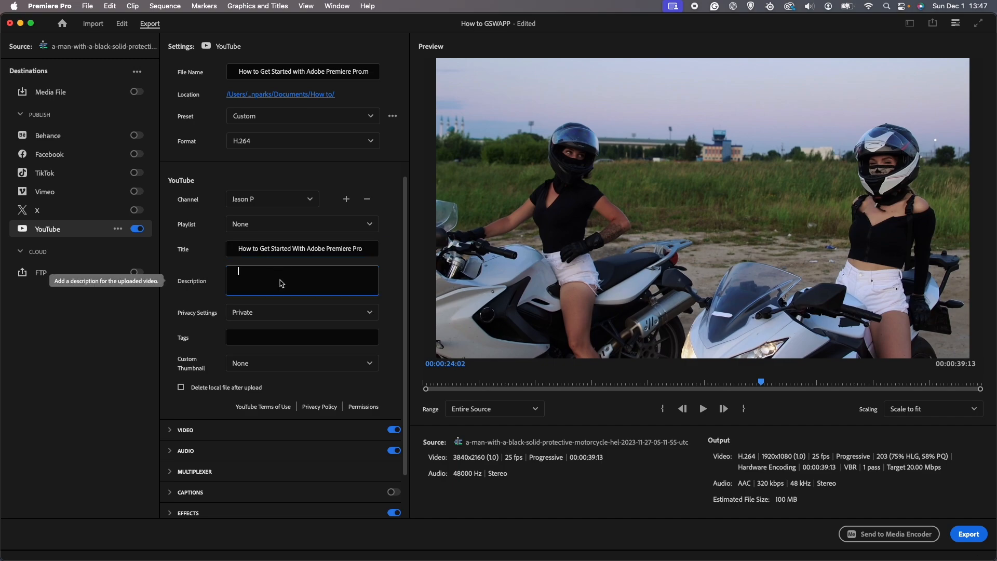
click(336, 312)
click(329, 335)
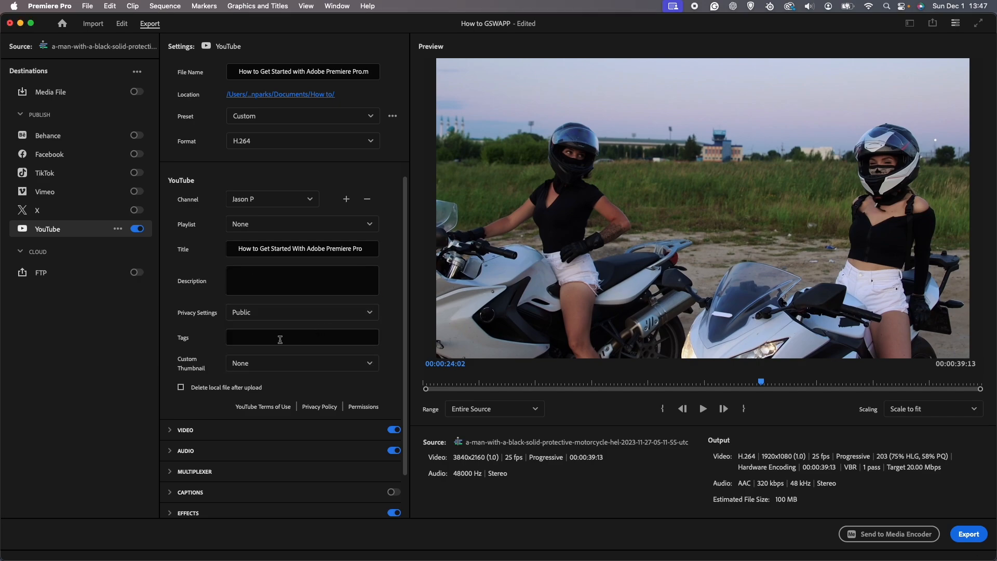
click(261, 342)
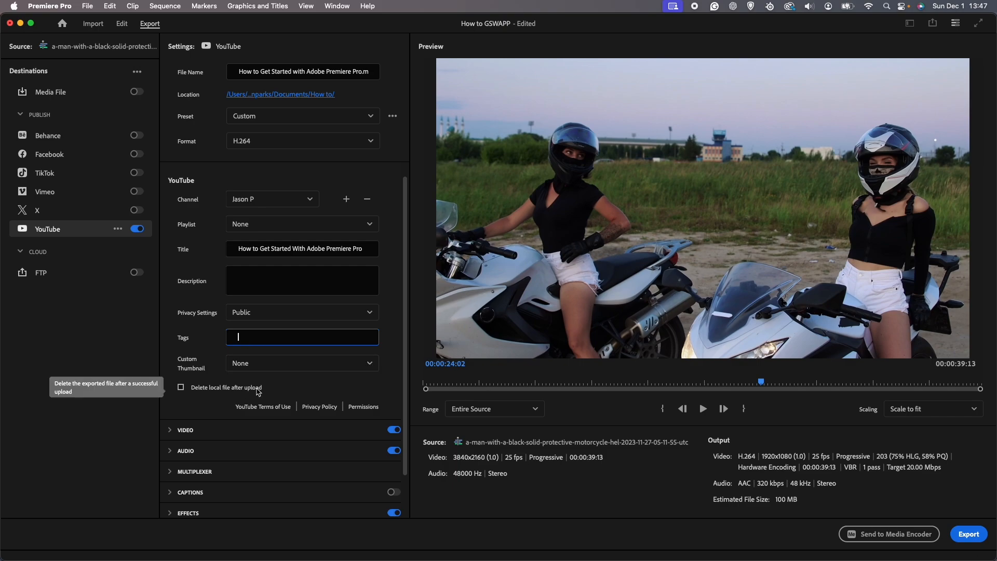
- Use the source video frame at 00:00:24:02 as the custom YouTube thumbnail and export the video
click(305, 369)
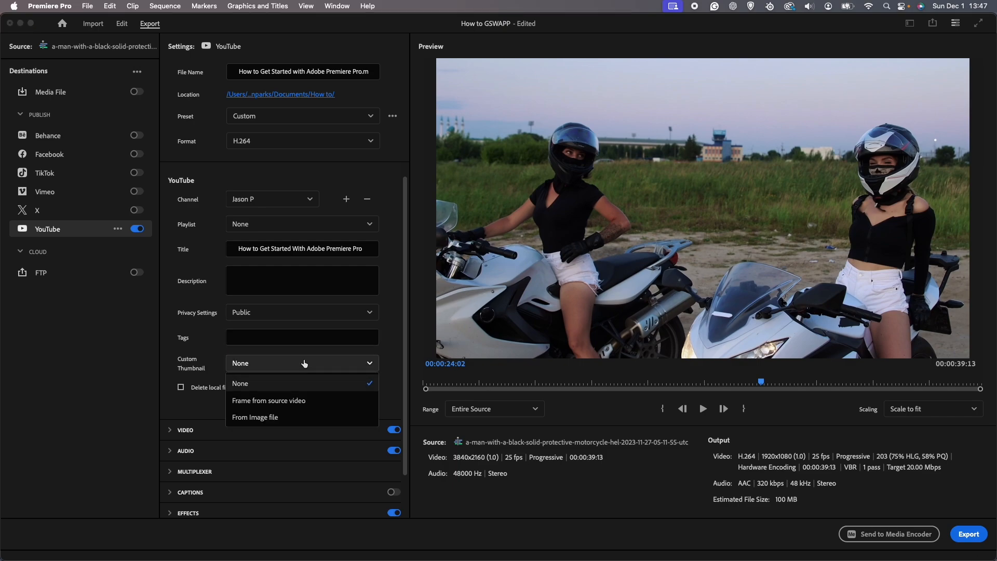
click(302, 401)
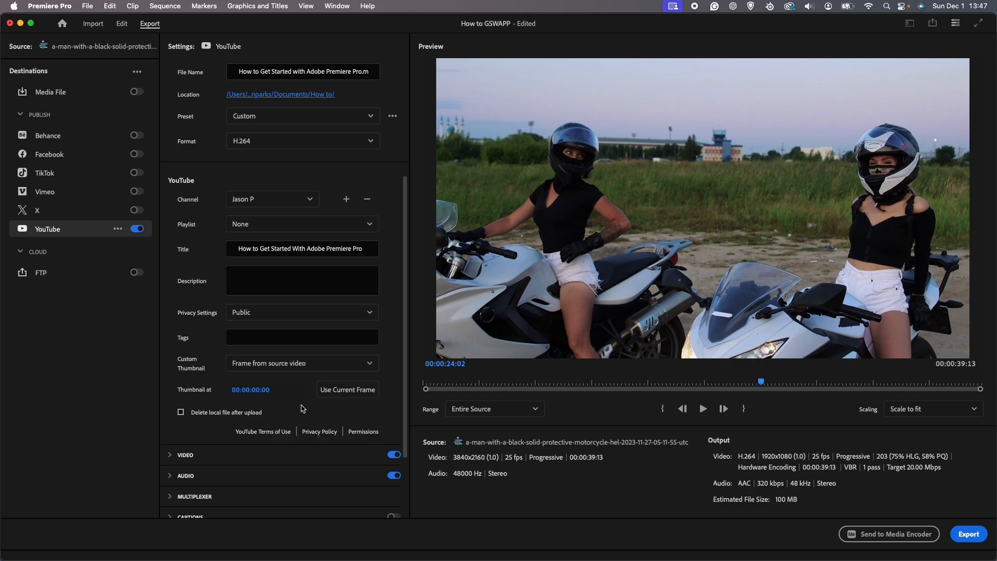
click(349, 394)
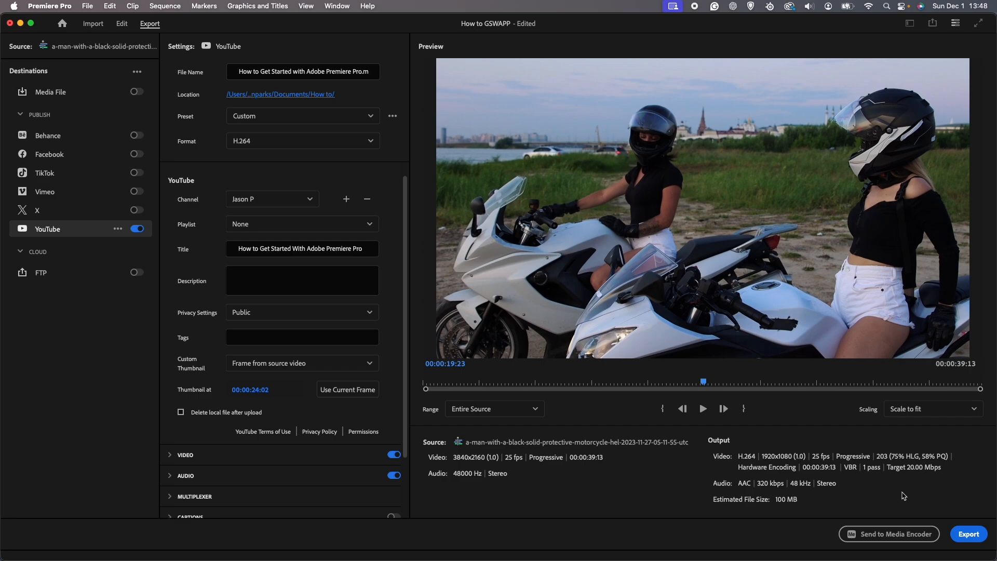
click(969, 535)
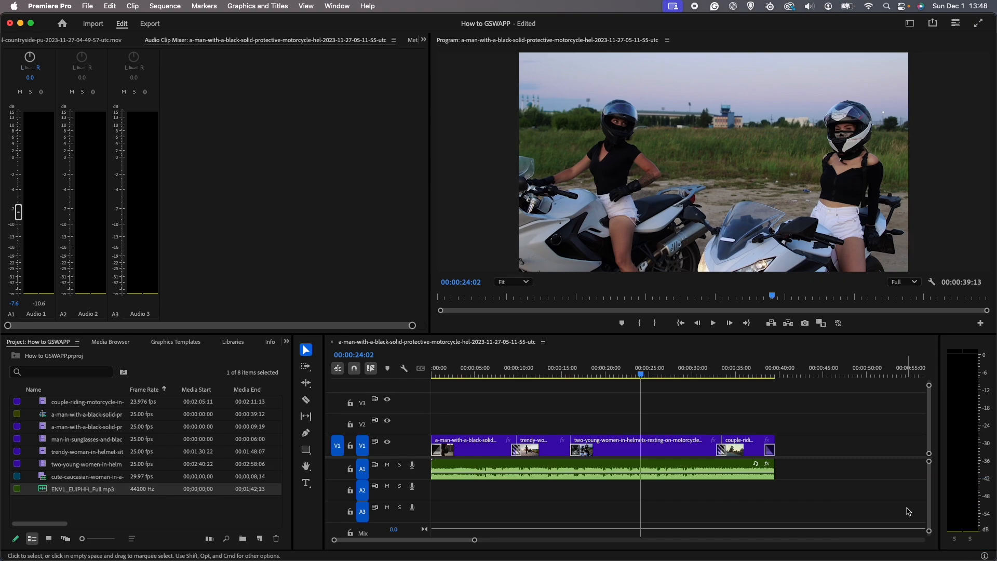
mouse_move(852, 560)
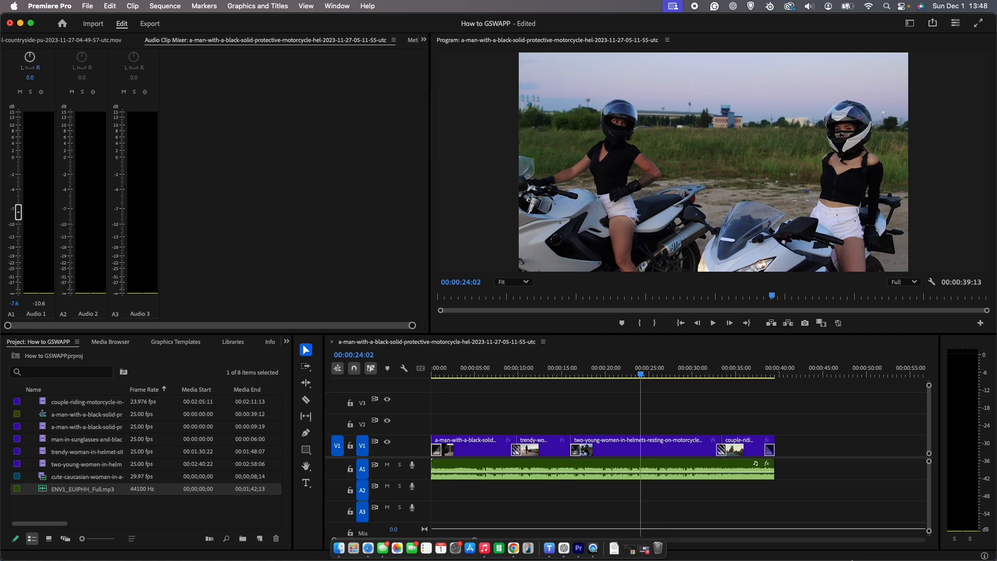